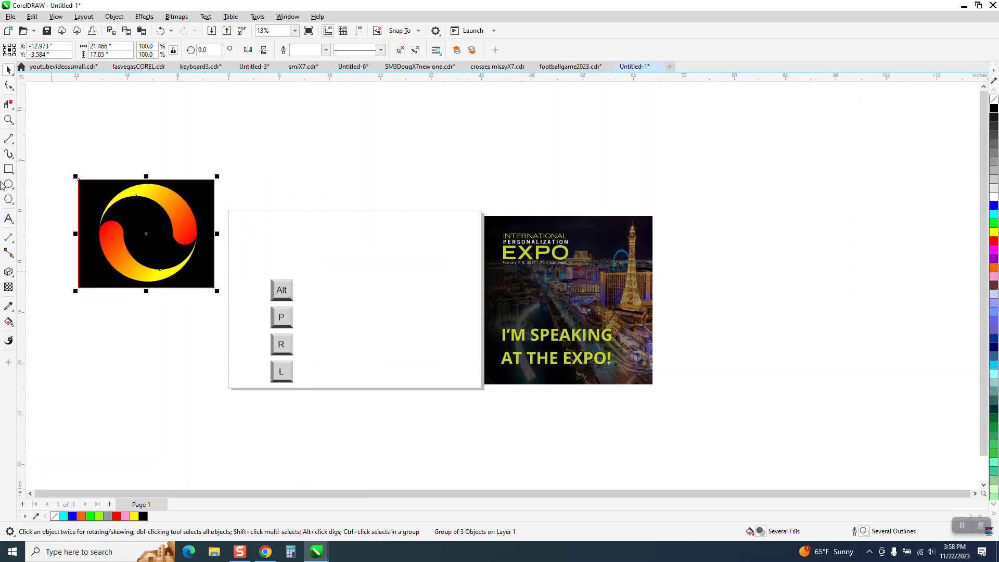
Draw a circle about 18.19 inches in diameter beside the key graphics and center it on the page
{"action": "left_click", "coordinate": [8, 119]}
{"action": "left_click_drag", "start_coordinate": [230, 232], "coordinate": [533, 424]}
{"action": "left_click", "coordinate": [8, 184]}
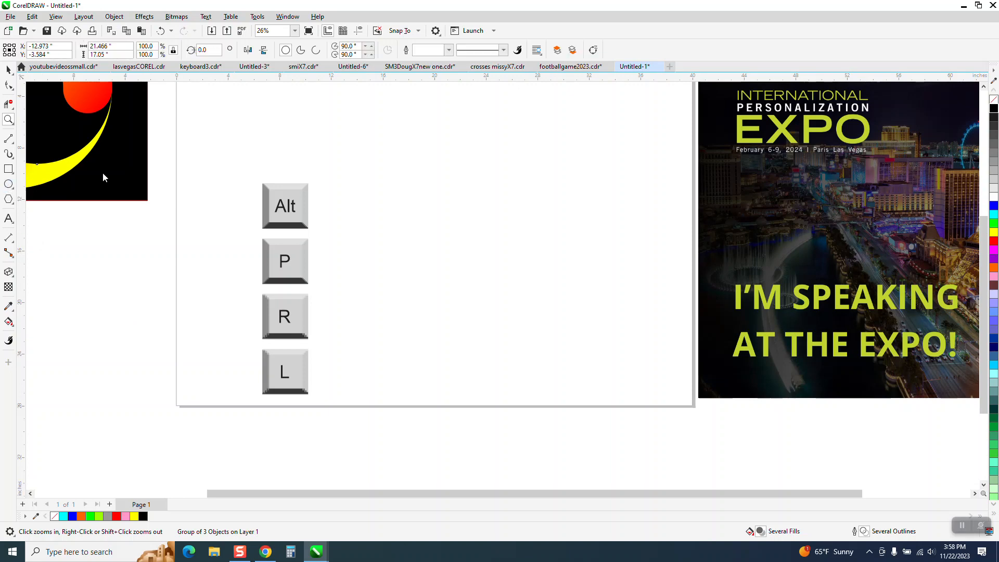
{"action": "left_click_drag", "start_coordinate": [598, 142], "coordinate": [460, 377]}
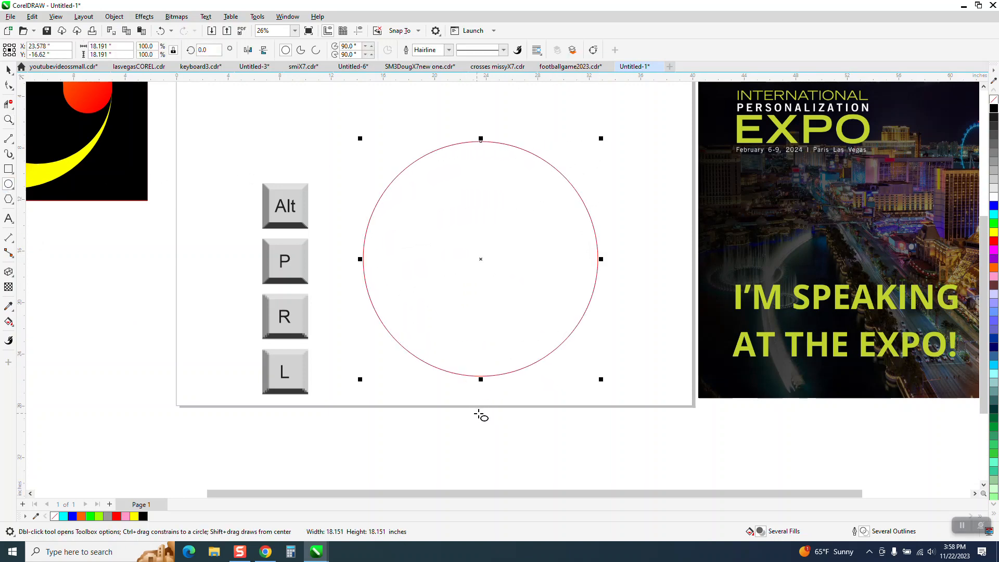
{"action": "key", "text": "p"}
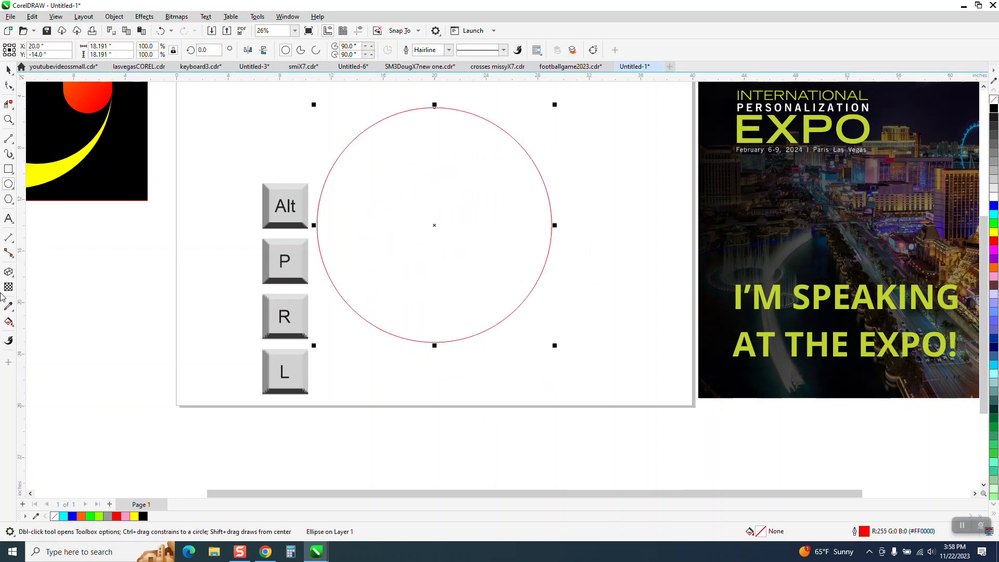
Draw a small page-centered circle about 3.75 inches in diameter and align it to the large circle's right edge
{"action": "left_click_drag", "start_coordinate": [162, 226], "coordinate": [136, 274]}
{"action": "key", "text": "p"}
{"action": "left_click", "coordinate": [8, 69]}
{"action": "left_click_drag", "start_coordinate": [314, 99], "coordinate": [585, 352]}
{"action": "key", "text": "r"}
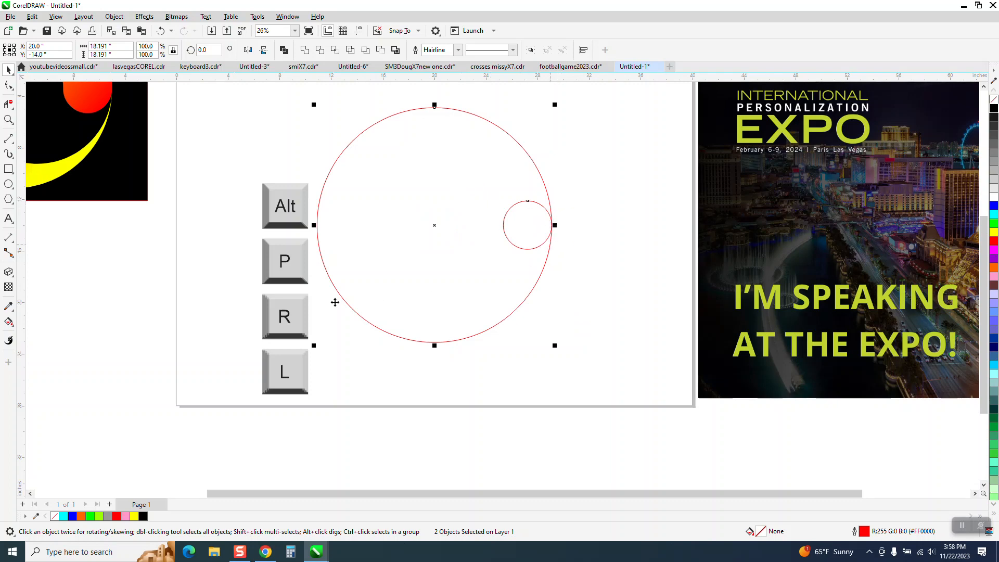
{"action": "left_click", "coordinate": [8, 184]}
{"action": "left_click_drag", "start_coordinate": [620, 289], "coordinate": [512, 387]}
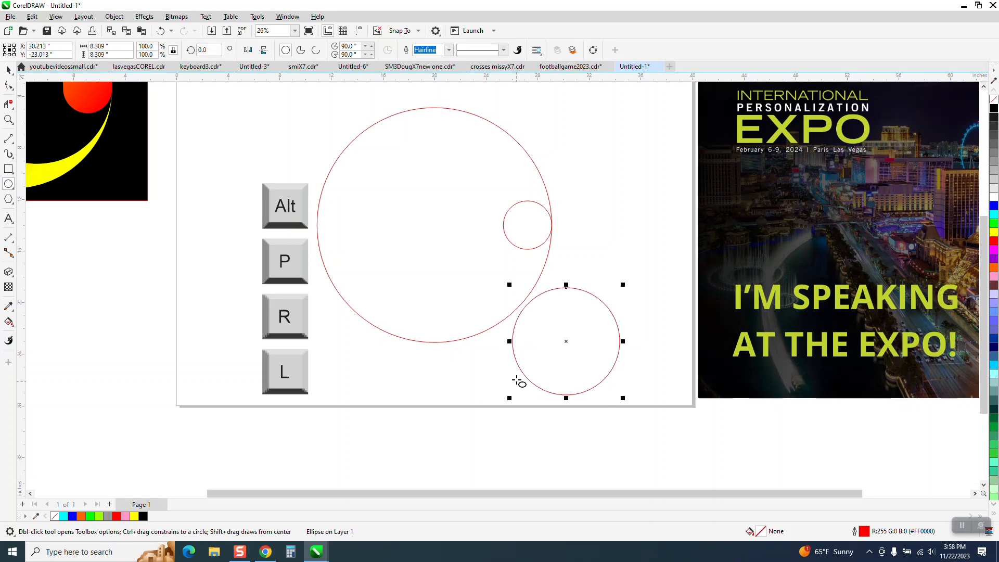
{"action": "key", "text": "Delete"}
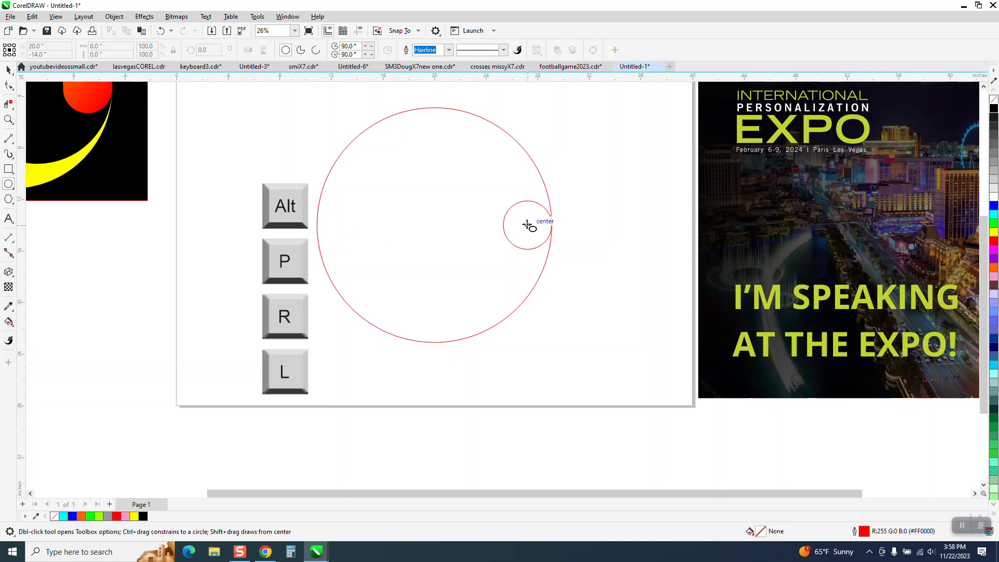
Measure the horizontal distance from the small circle's left quadrant to the large circle's left quadrant with a dimension line
{"action": "left_click", "coordinate": [9, 119]}
{"action": "left_click_drag", "start_coordinate": [267, 109], "coordinate": [744, 359]}
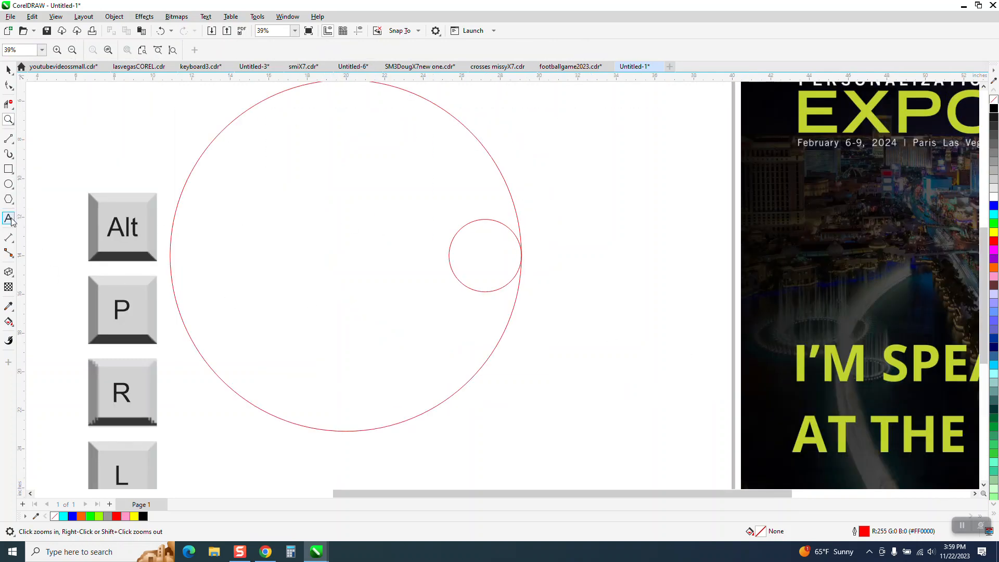
{"action": "left_click", "coordinate": [14, 248]}
{"action": "left_click", "coordinate": [42, 234]}
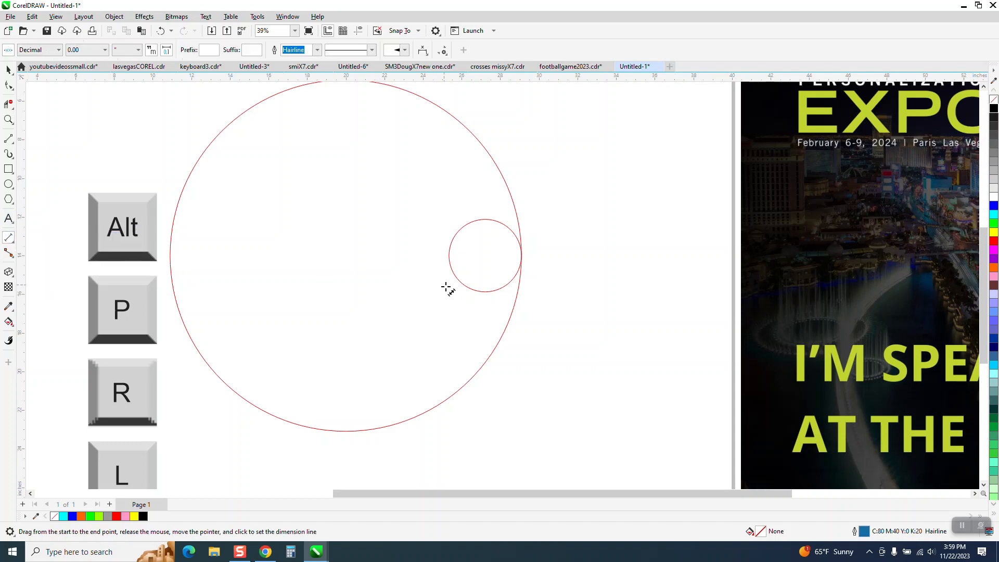
{"action": "left_click_drag", "start_coordinate": [449, 255], "coordinate": [171, 256]}
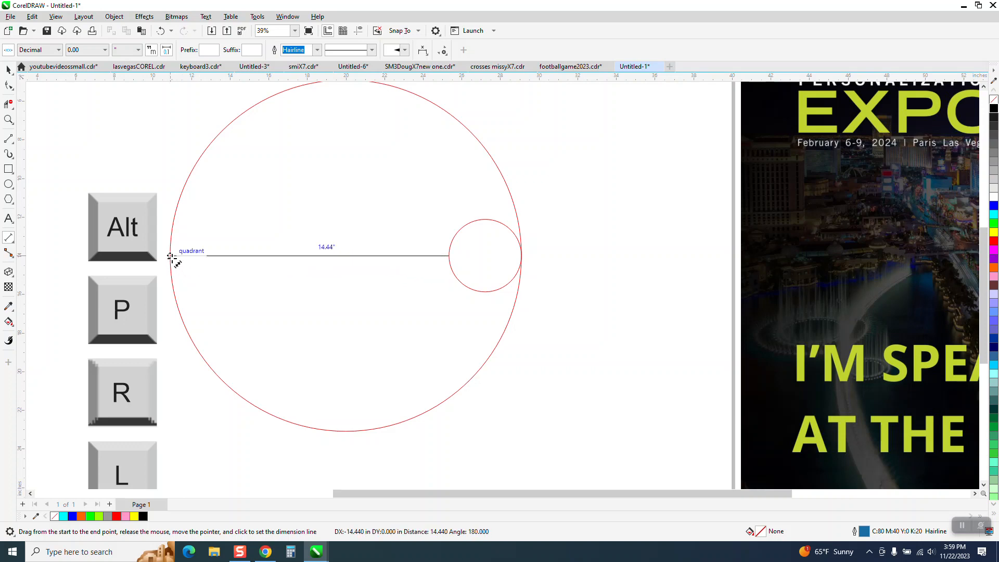
{"action": "left_click", "coordinate": [171, 256]}
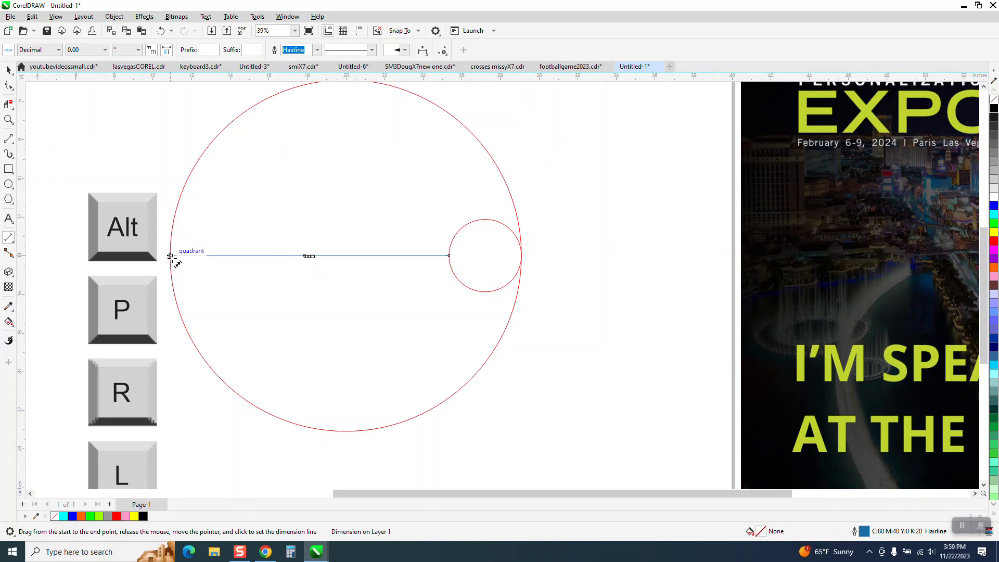
Read the value of the dimension between the two circles and delete the dimension line
{"action": "left_click_drag", "start_coordinate": [304, 237], "coordinate": [342, 266]}
{"action": "scroll", "coordinate": [379, 290], "scroll_direction": "down", "scroll_amount": 4}
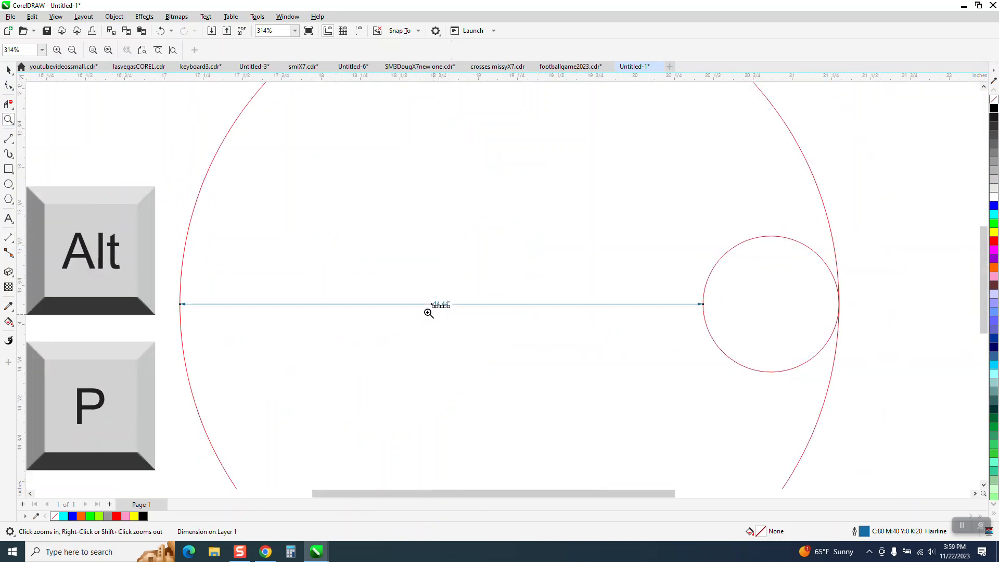
{"action": "scroll", "coordinate": [358, 284], "scroll_direction": "down", "scroll_amount": 2}
{"action": "left_click", "coordinate": [12, 73]}
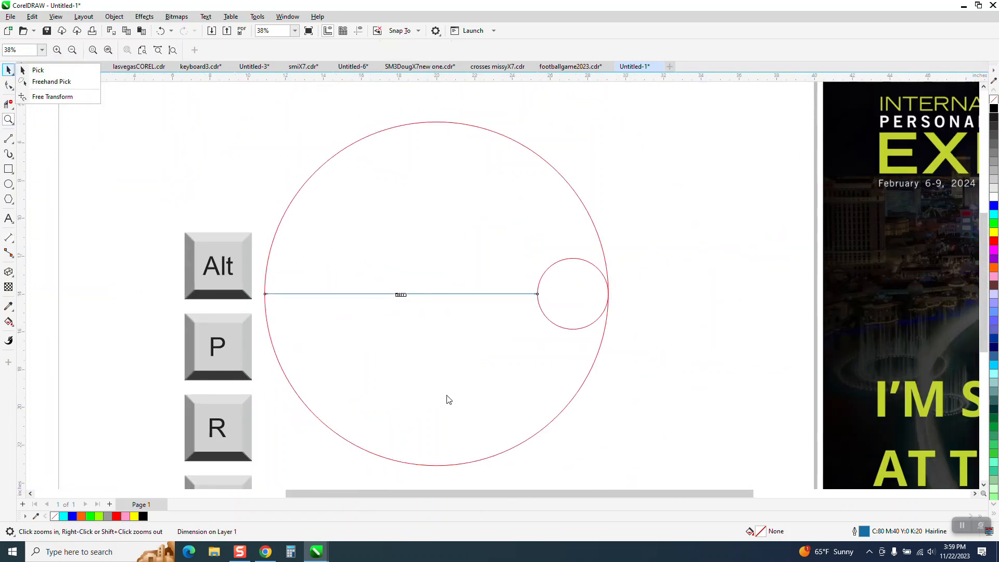
{"action": "left_click", "coordinate": [404, 299]}
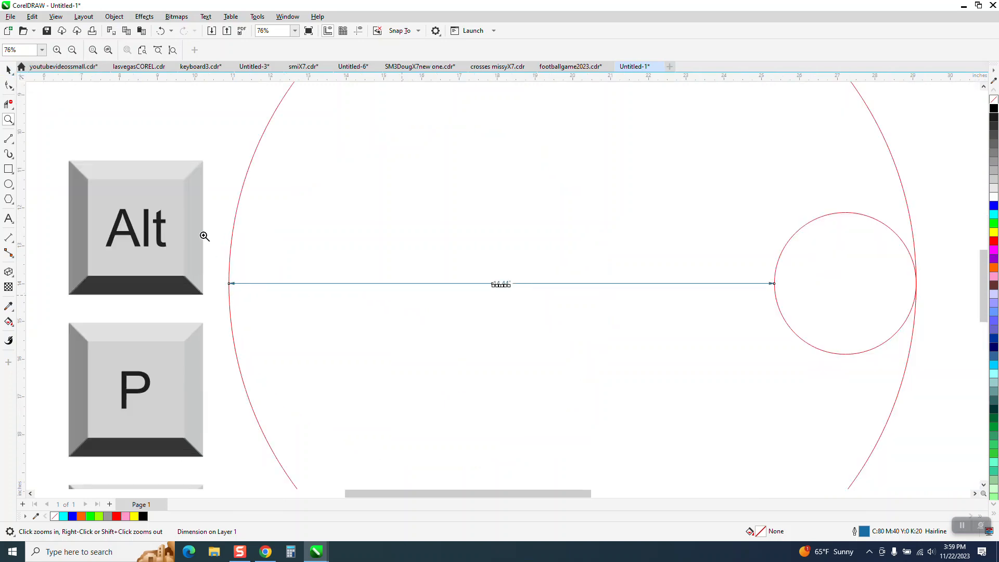
{"action": "left_click", "coordinate": [8, 69]}
{"action": "left_click", "coordinate": [501, 285]}
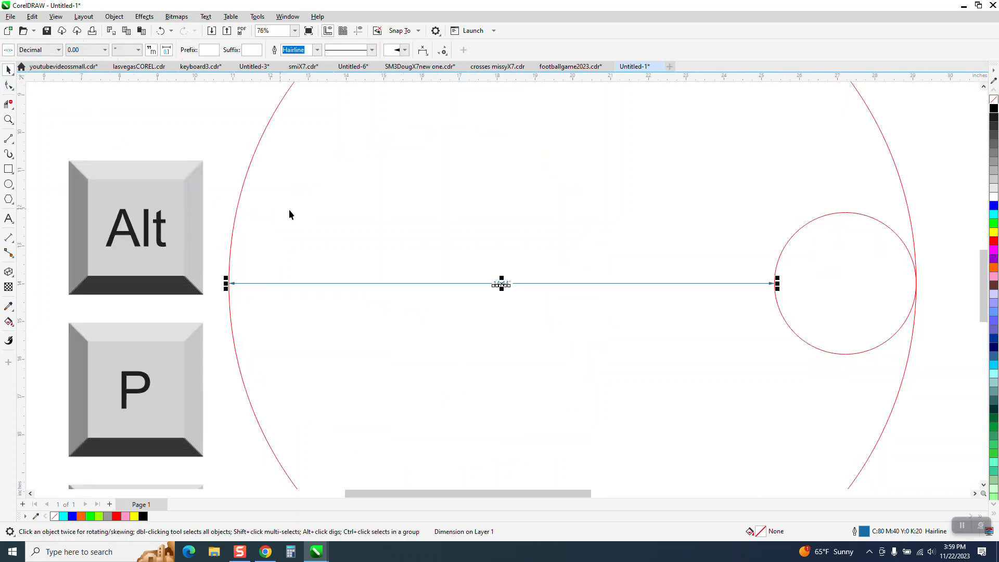
{"action": "key", "text": "Delete"}
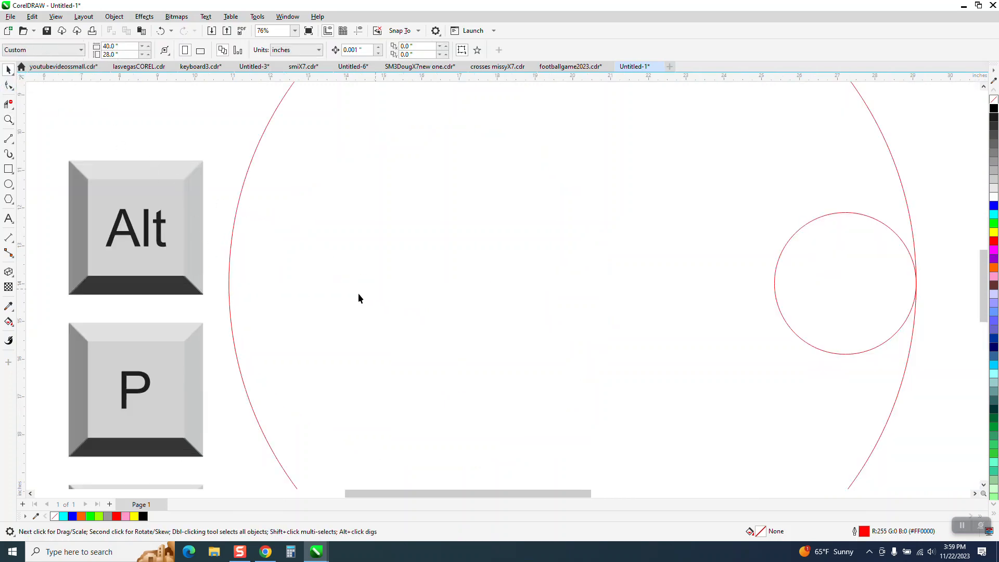
Draw a third circle, set its width and height to 14.44 inches, and center it on the page
{"action": "left_click", "coordinate": [8, 183]}
{"action": "mouse_move", "coordinate": [735, 134]}
{"action": "left_mouse_down"}
{"action": "mouse_move", "coordinate": [375, 380]}
{"action": "mouse_move", "coordinate": [334, 385]}
{"action": "left_mouse_up"}
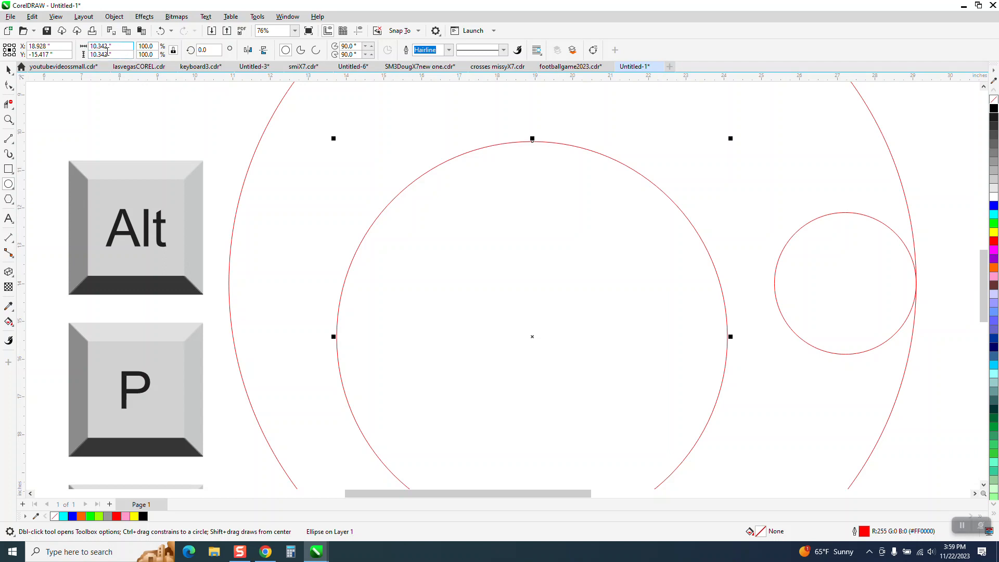
{"action": "left_click", "coordinate": [115, 50]}
{"action": "type", "text": "14.44"}
{"action": "key", "text": "Return"}
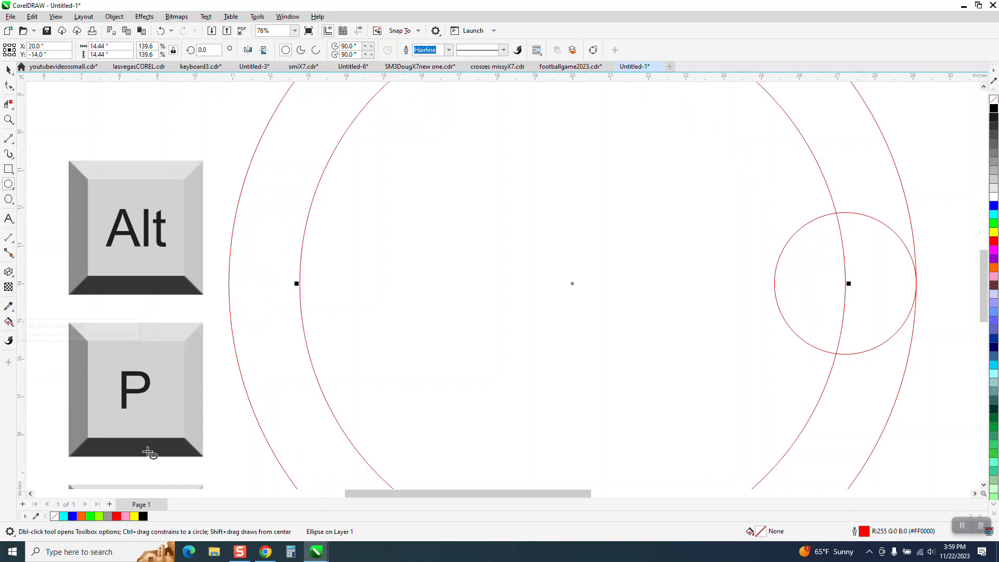
Align the 14.44-inch circle to the large circle's left edge
{"action": "scroll", "coordinate": [209, 399], "scroll_direction": "down", "scroll_amount": 2}
{"action": "scroll", "coordinate": [244, 397], "scroll_direction": "down", "scroll_amount": 1}
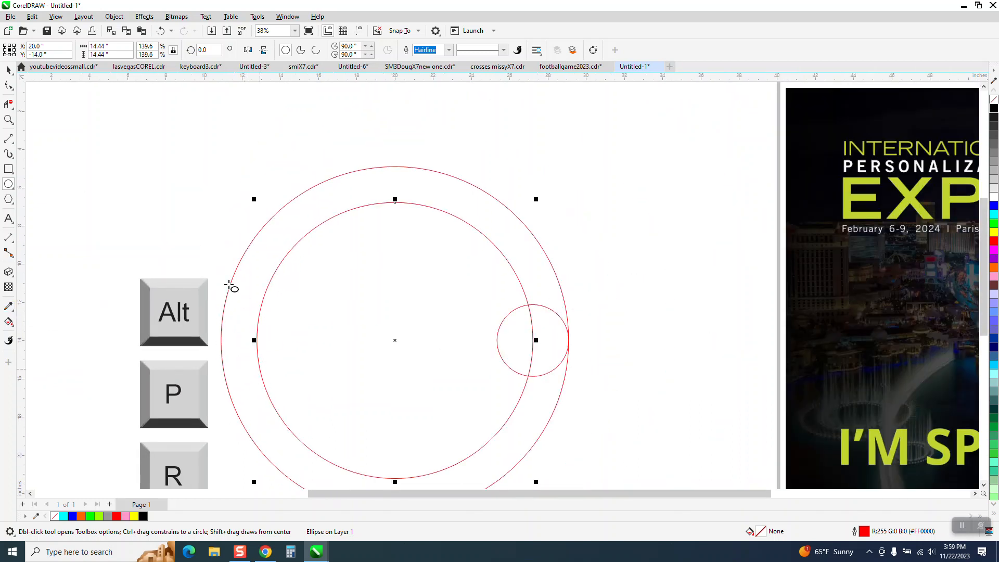
{"action": "left_click", "coordinate": [5, 71]}
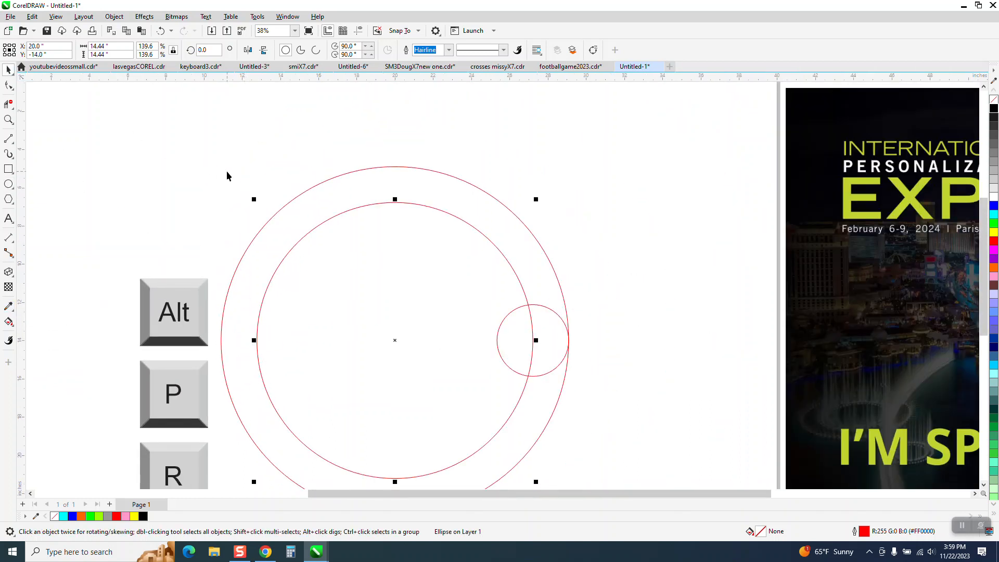
{"action": "left_click_drag", "start_coordinate": [232, 139], "coordinate": [346, 254]}
{"action": "key", "text": "l"}
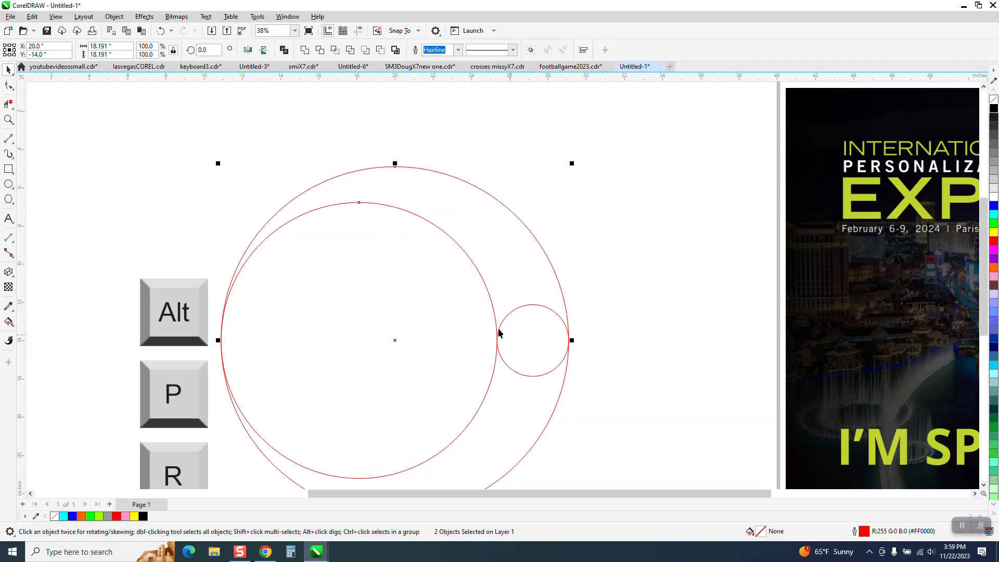
{"action": "scroll", "coordinate": [473, 264], "scroll_direction": "down", "scroll_amount": 1}
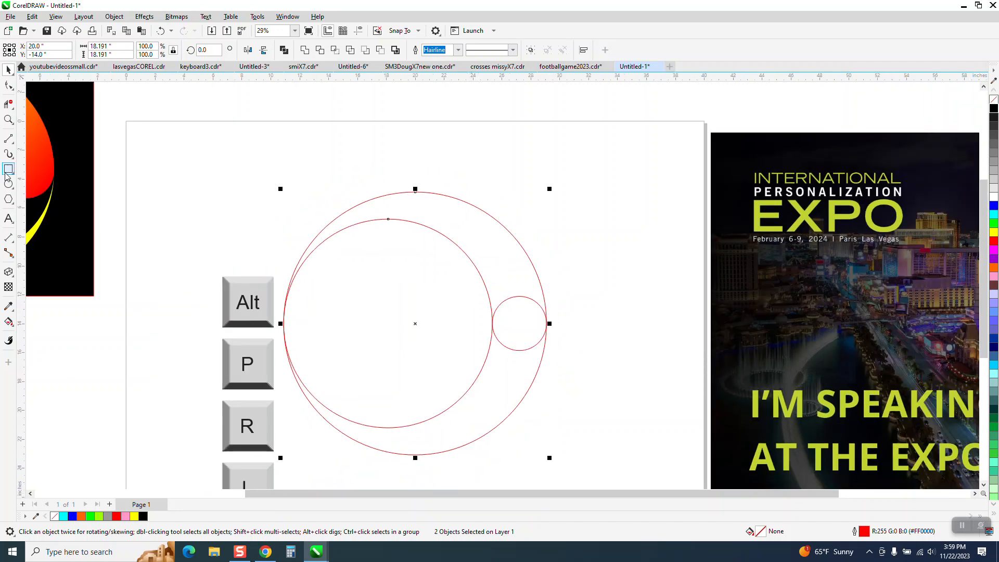
{"action": "left_click", "coordinate": [8, 104]}
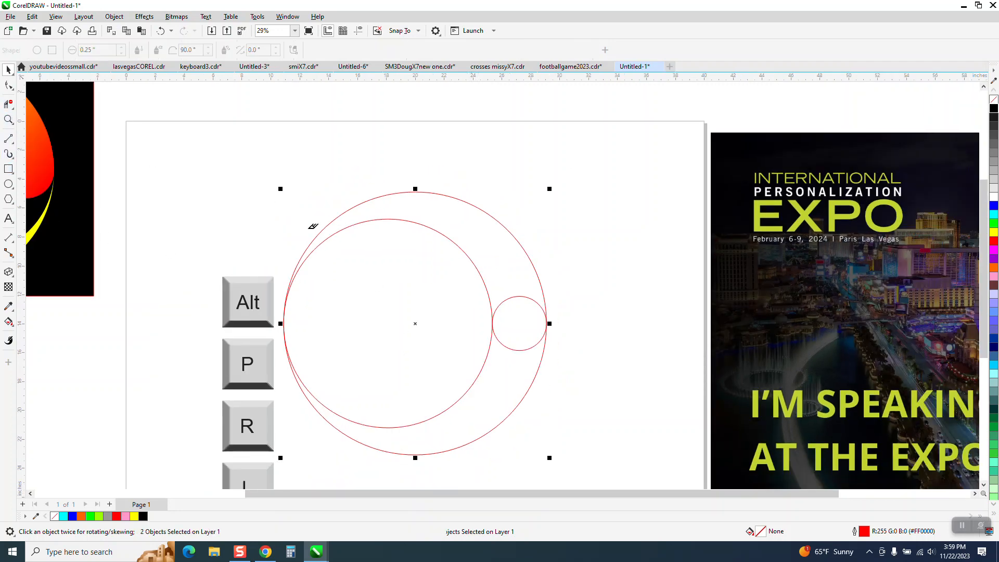
{"action": "left_click_drag", "start_coordinate": [527, 308], "coordinate": [531, 315]}
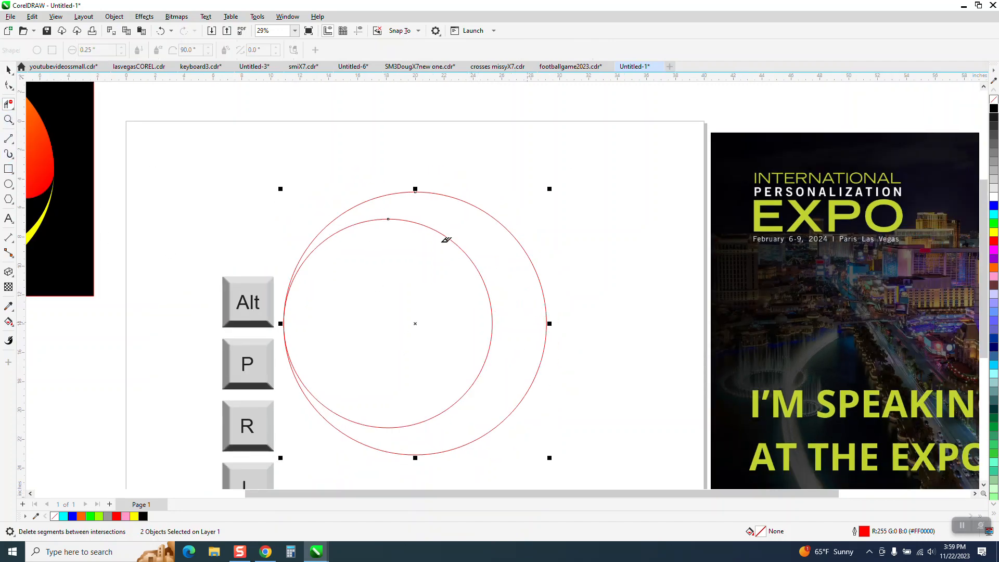
{"action": "left_click", "coordinate": [161, 31]}
Scale the small circle up slightly so it overlaps the edges of both larger circles
{"action": "left_click", "coordinate": [8, 119]}
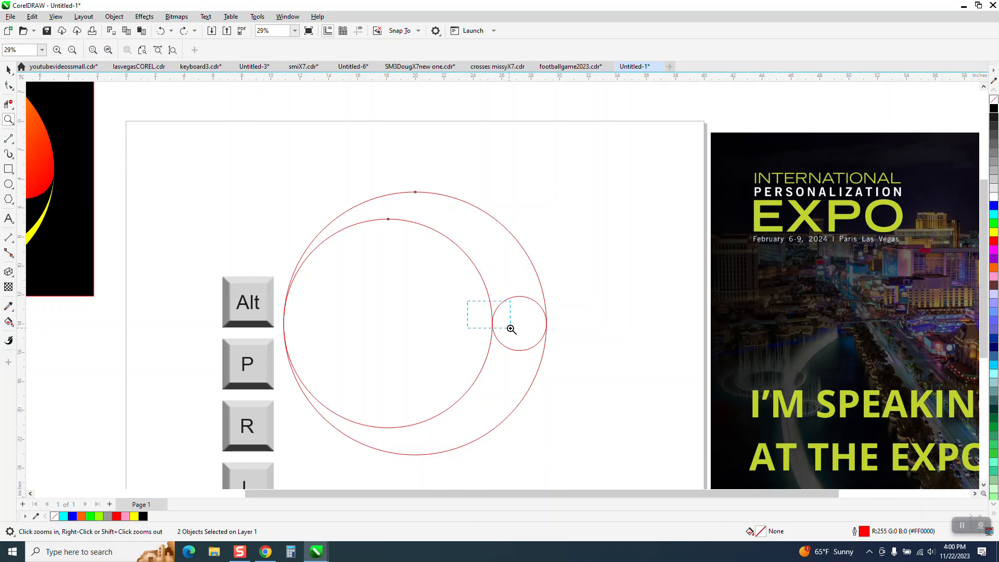
{"action": "left_click_drag", "start_coordinate": [510, 329], "coordinate": [511, 330]}
{"action": "left_click_drag", "start_coordinate": [489, 274], "coordinate": [542, 353]}
{"action": "scroll", "coordinate": [424, 283], "scroll_direction": "down", "scroll_amount": 10}
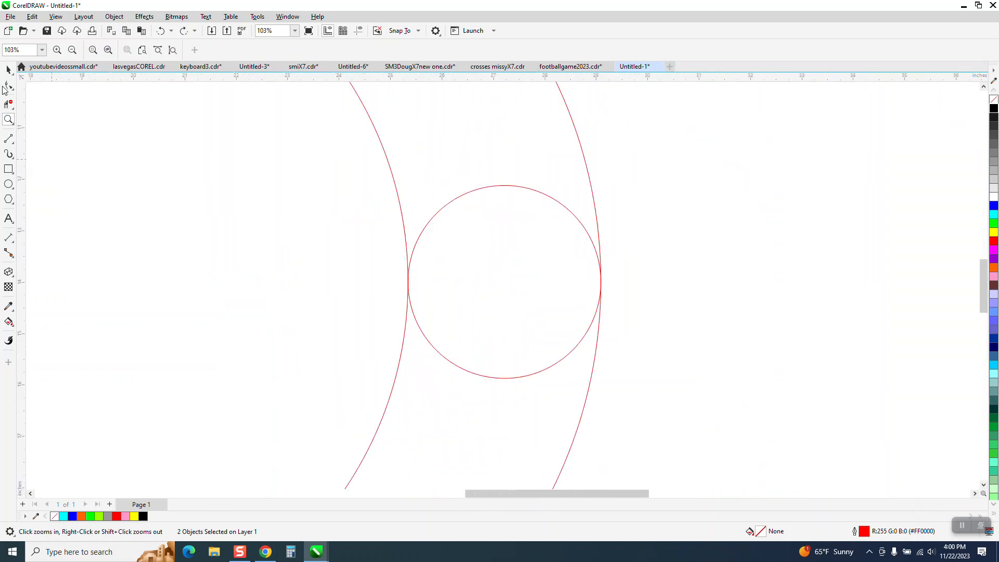
{"action": "left_click", "coordinate": [8, 70]}
{"action": "left_click", "coordinate": [648, 139]}
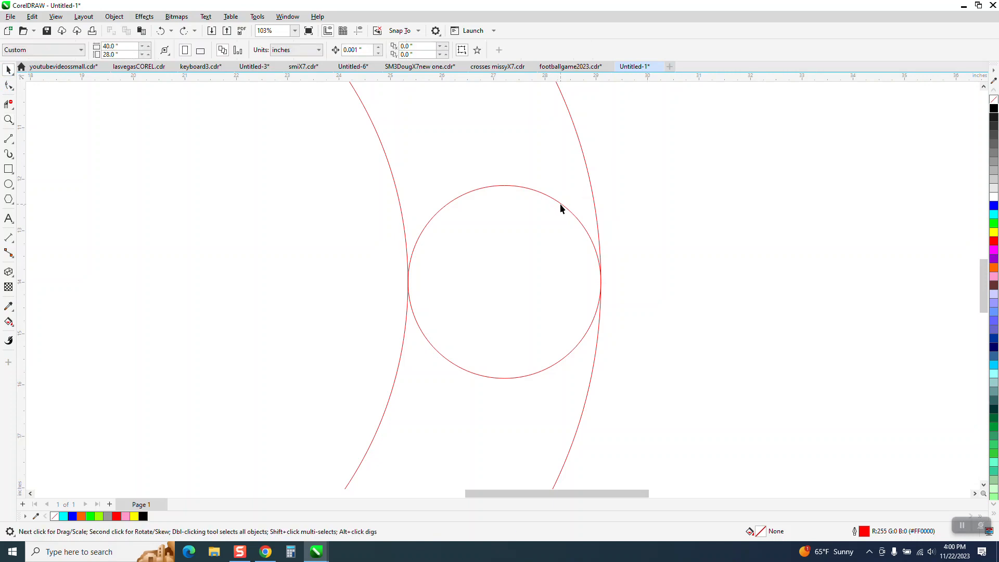
{"action": "left_click", "coordinate": [560, 205]}
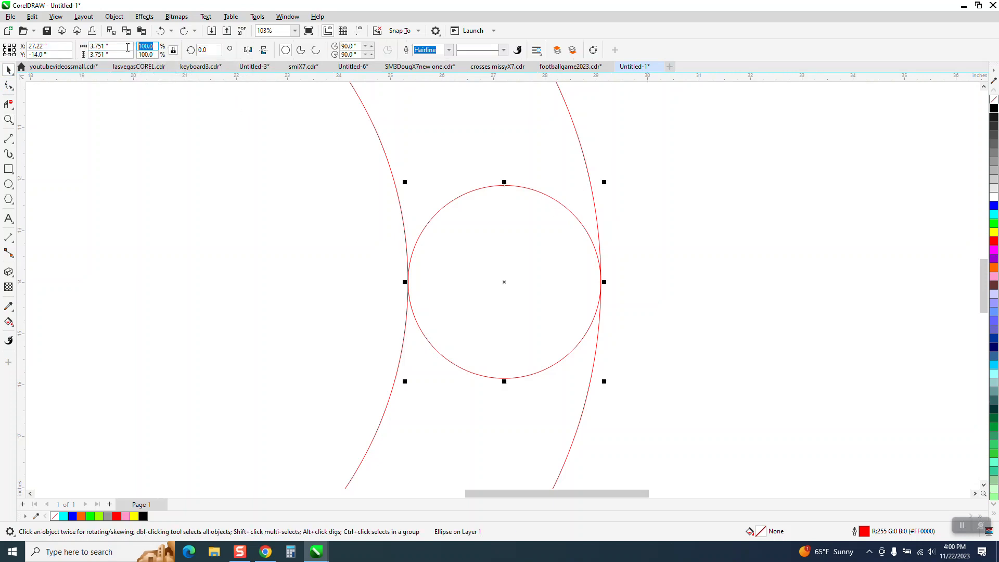
{"action": "type", "text": "1"}
{"action": "key", "text": "Return"}
Remove the upper arc of the small circle between the two larger circles with Virtual Segment Delete
{"action": "scroll", "coordinate": [468, 349], "scroll_direction": "down", "scroll_amount": 4}
{"action": "scroll", "coordinate": [477, 350], "scroll_direction": "down", "scroll_amount": 3}
{"action": "left_click", "coordinate": [9, 105]}
{"action": "left_click", "coordinate": [489, 288]}
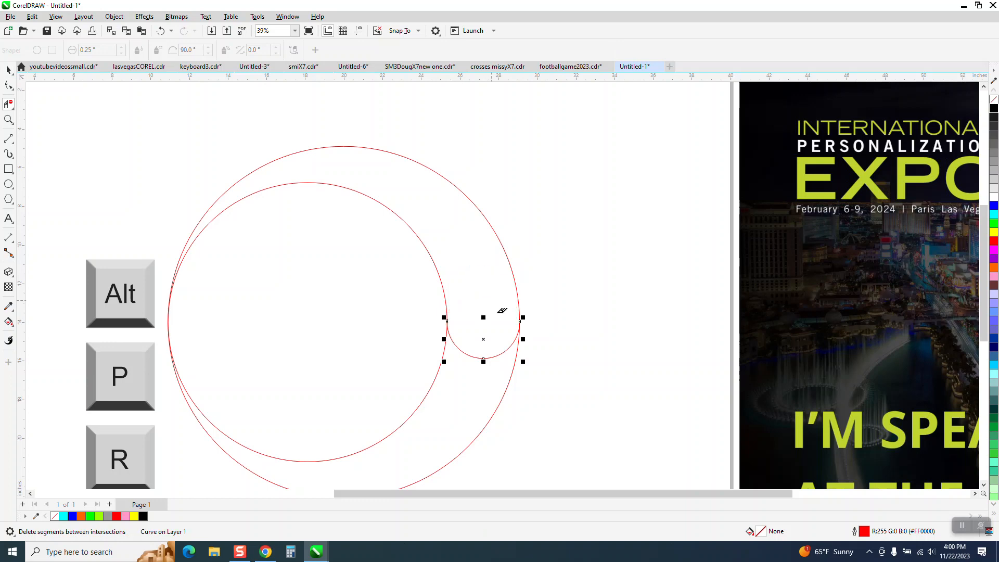
Smart Fill the upper crescent enclosed by the three circles with yellow and no outline
{"action": "left_click", "coordinate": [9, 322]}
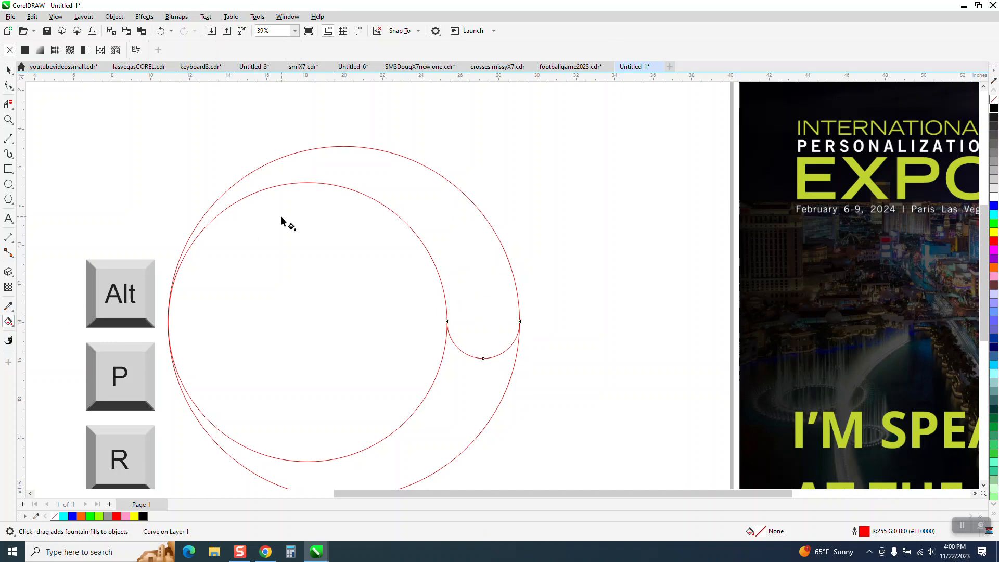
{"action": "left_click", "coordinate": [11, 325]}
{"action": "left_click", "coordinate": [38, 333]}
{"action": "left_click", "coordinate": [450, 228]}
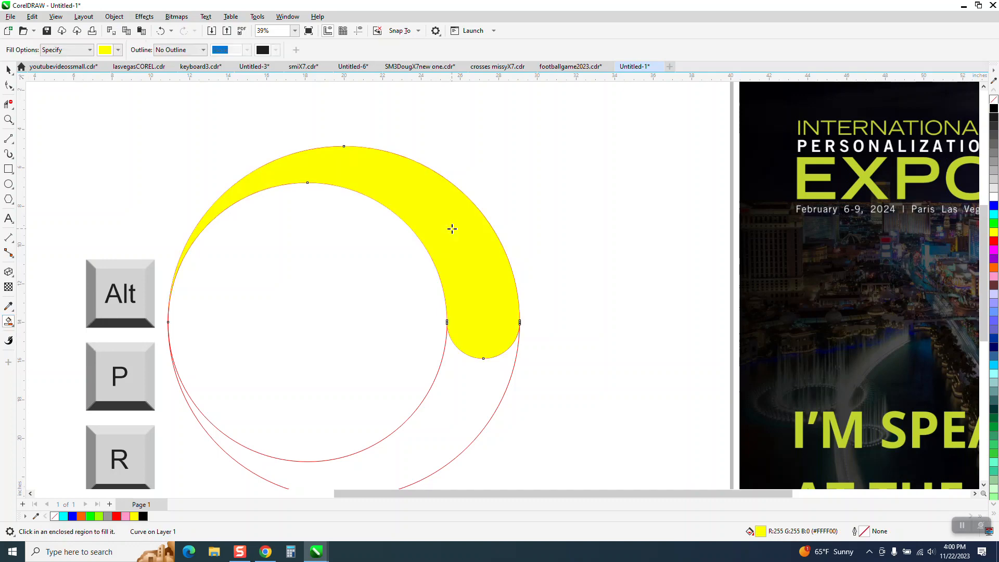
Apply a fountain fill to the yellow crescent, running diagonally from its top to its rounded end
{"action": "scroll", "coordinate": [452, 232], "scroll_direction": "down", "scroll_amount": 2}
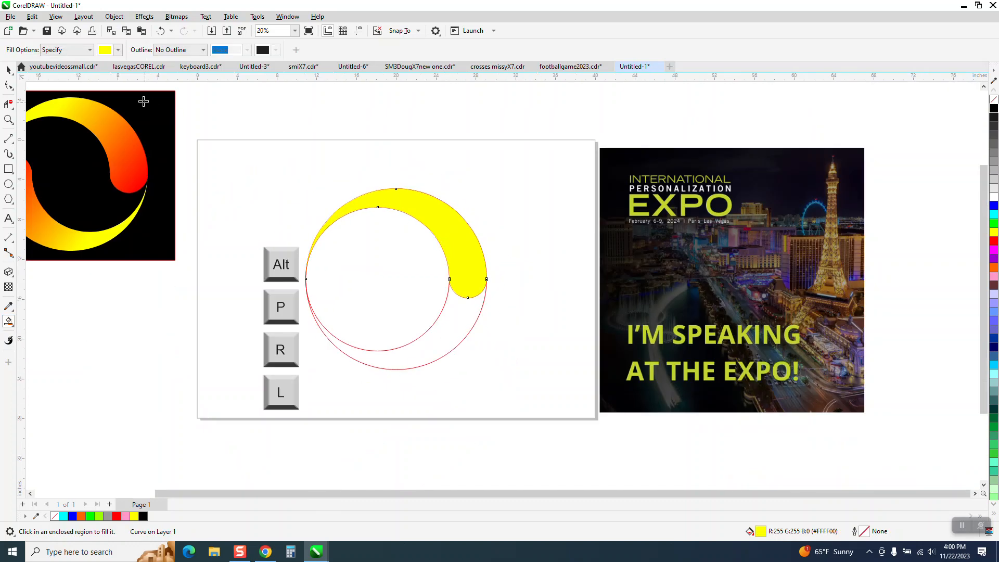
{"action": "left_click", "coordinate": [8, 69]}
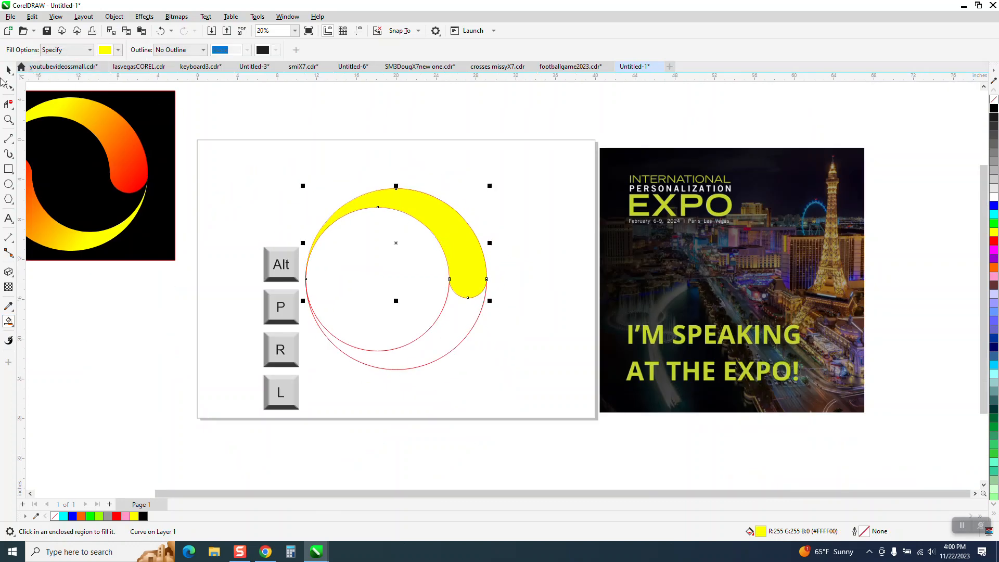
{"action": "left_click", "coordinate": [13, 327]}
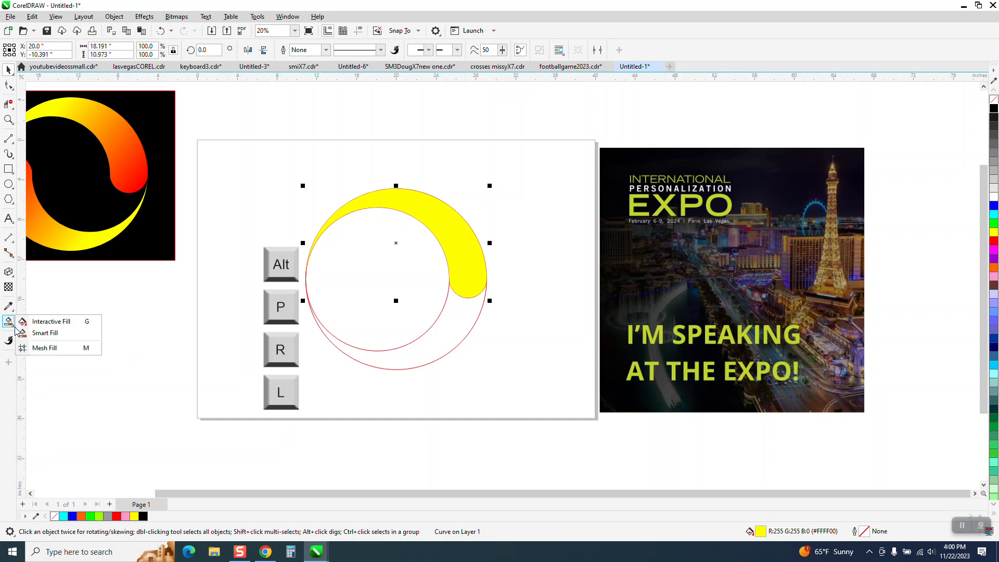
{"action": "left_click", "coordinate": [45, 323]}
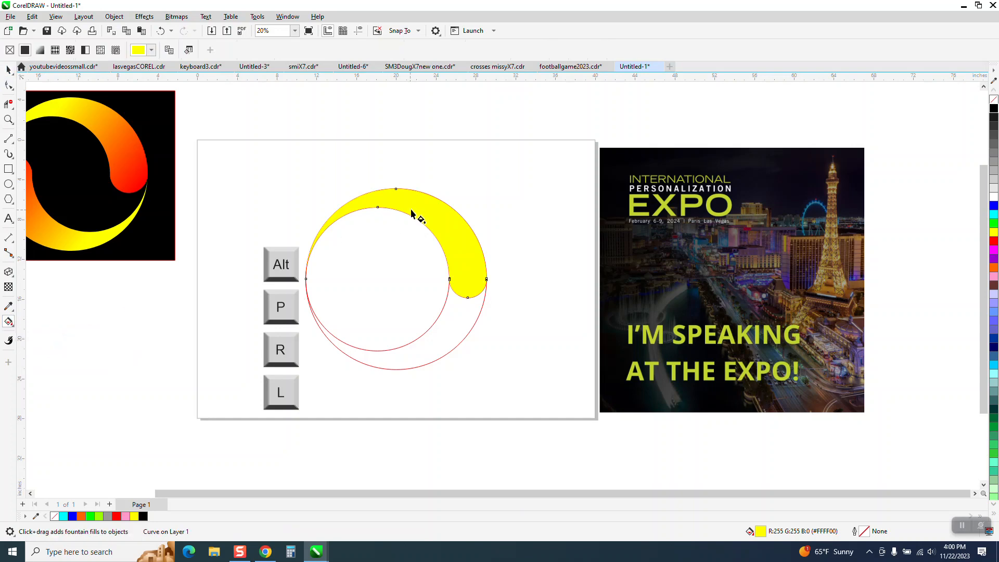
{"action": "left_click_drag", "start_coordinate": [395, 196], "coordinate": [488, 286]}
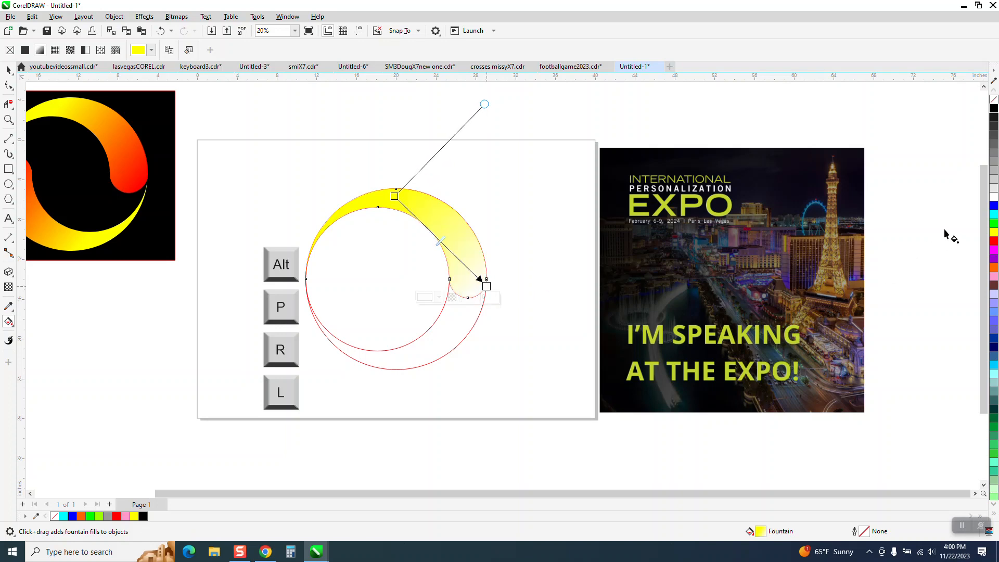
Set the end colour of the crescent's fountain fill to orange at its rounded end
{"action": "left_click_drag", "start_coordinate": [995, 271], "coordinate": [488, 286]}
{"action": "left_click", "coordinate": [8, 69]}
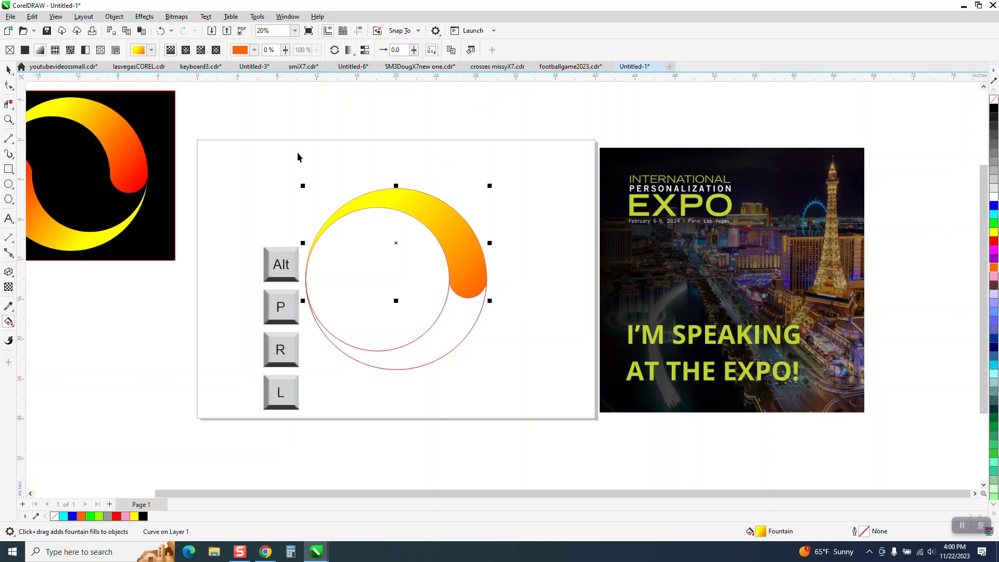
{"action": "key", "text": "Escape"}
Delete the inner and outer large construction circles around the gradient crescent
{"action": "left_click", "coordinate": [409, 344]}
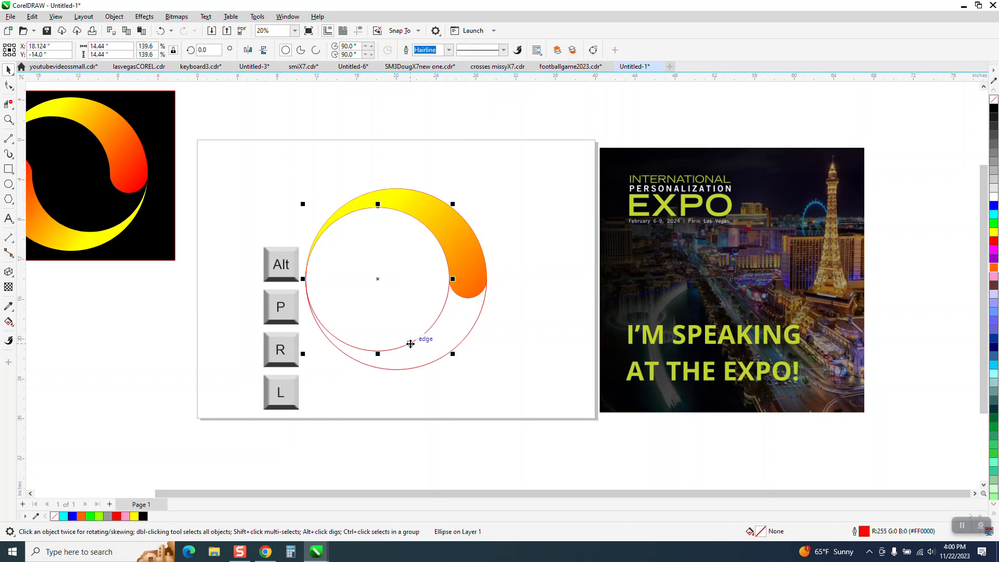
{"action": "key", "text": "Delete"}
{"action": "left_click", "coordinate": [426, 369]}
{"action": "key", "text": "Delete"}
{"action": "left_click", "coordinate": [462, 298]}
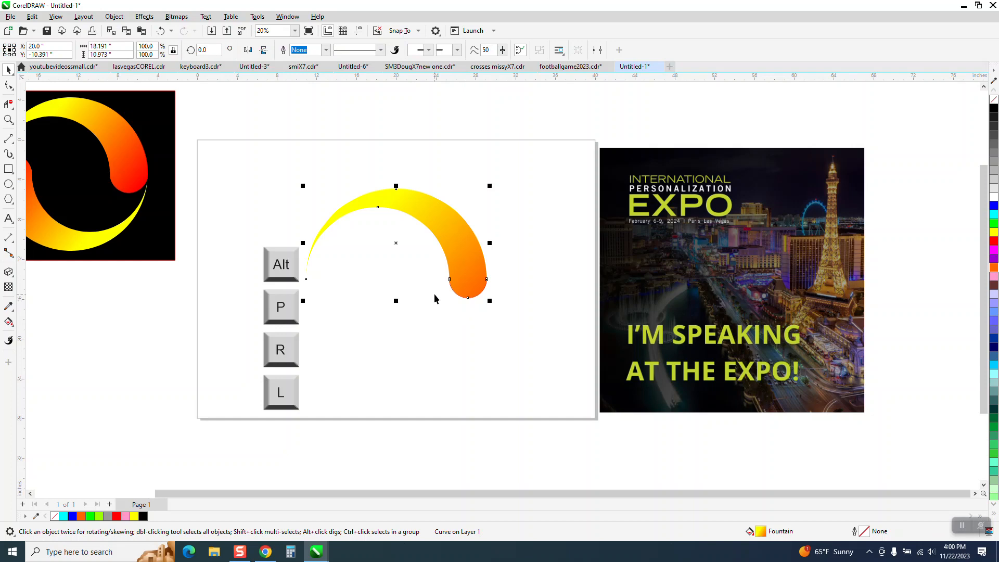
Set the document's nudge distance to 4 inches
{"action": "left_click", "coordinate": [537, 252]}
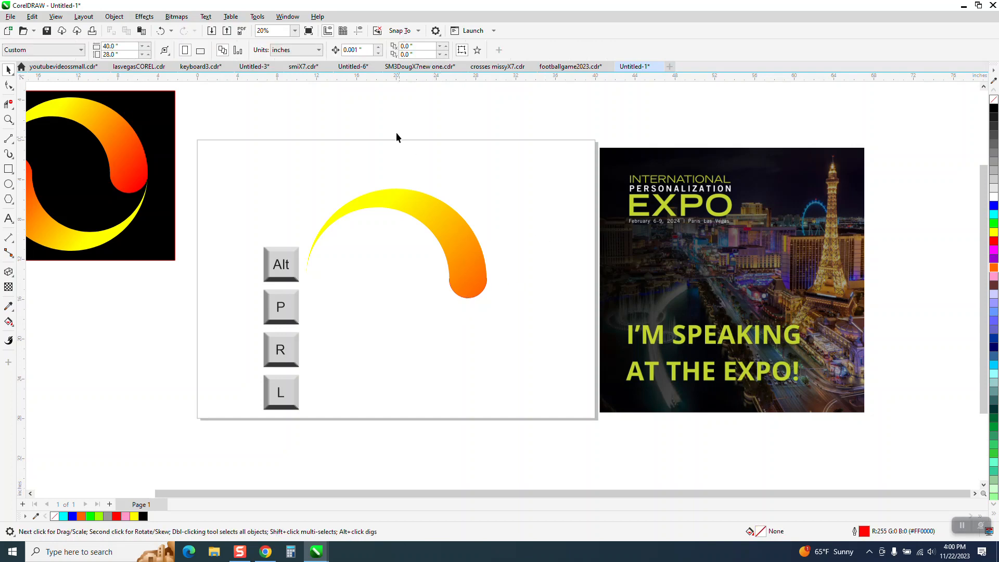
{"action": "double_click", "coordinate": [361, 52]}
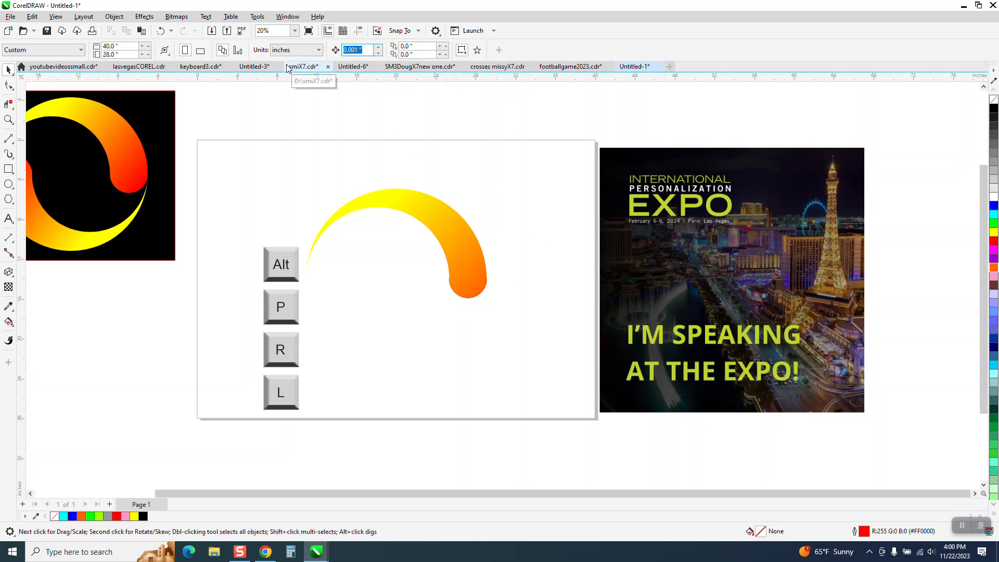
{"action": "type", "text": "4"}
Nudge the crescent up 4 inches, delete the leftover small circle outline beneath it, and nudge the crescent back down
{"action": "left_click", "coordinate": [428, 227]}
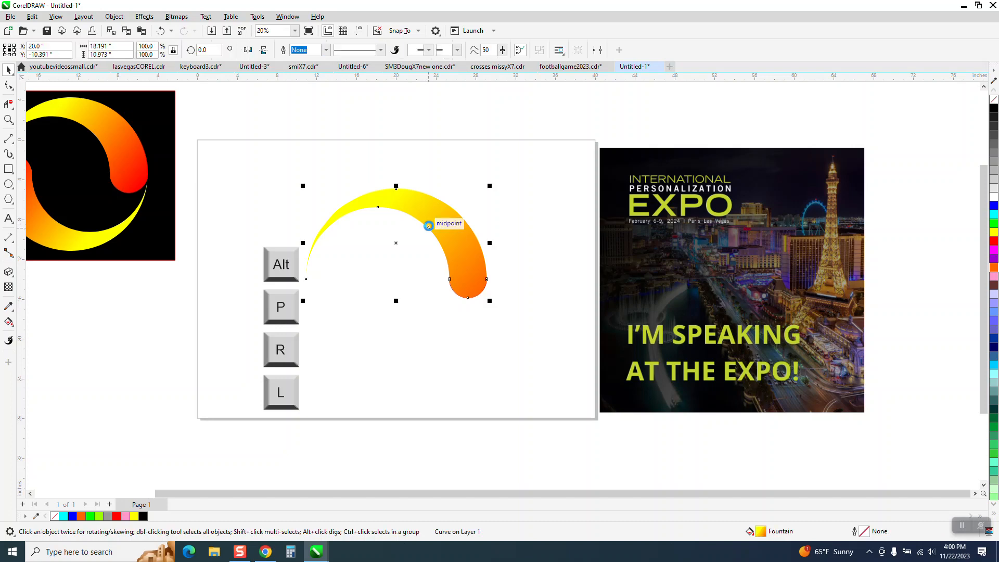
{"action": "key", "text": "Up"}
{"action": "left_click", "coordinate": [463, 297]}
{"action": "key", "text": "Delete"}
{"action": "left_click", "coordinate": [464, 248]}
{"action": "key", "text": "Down"}
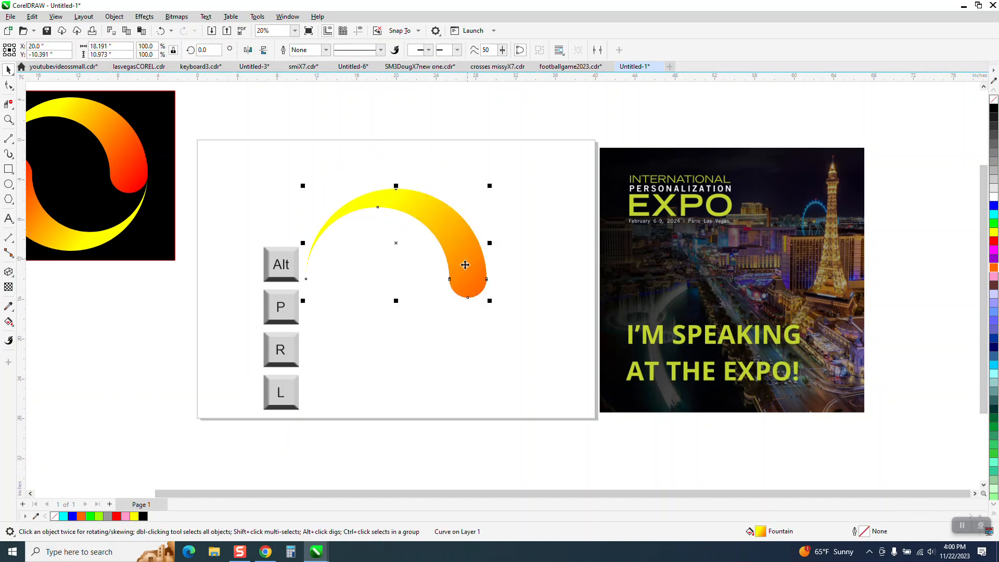
Move the Alt, P, R and L key graphics away from the crescent toward the page's left edge
{"action": "left_click_drag", "start_coordinate": [246, 223], "coordinate": [347, 405]}
{"action": "left_click_drag", "start_coordinate": [297, 330], "coordinate": [262, 338]}
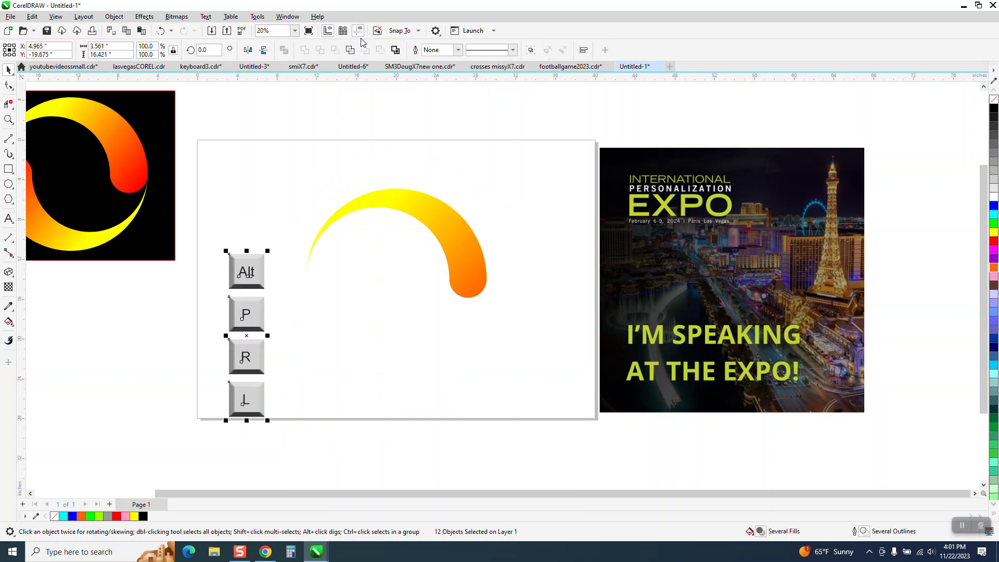
Add one horizontal and one vertical guideline and centre both on the page
{"action": "left_click_drag", "start_coordinate": [379, 79], "coordinate": [379, 111]}
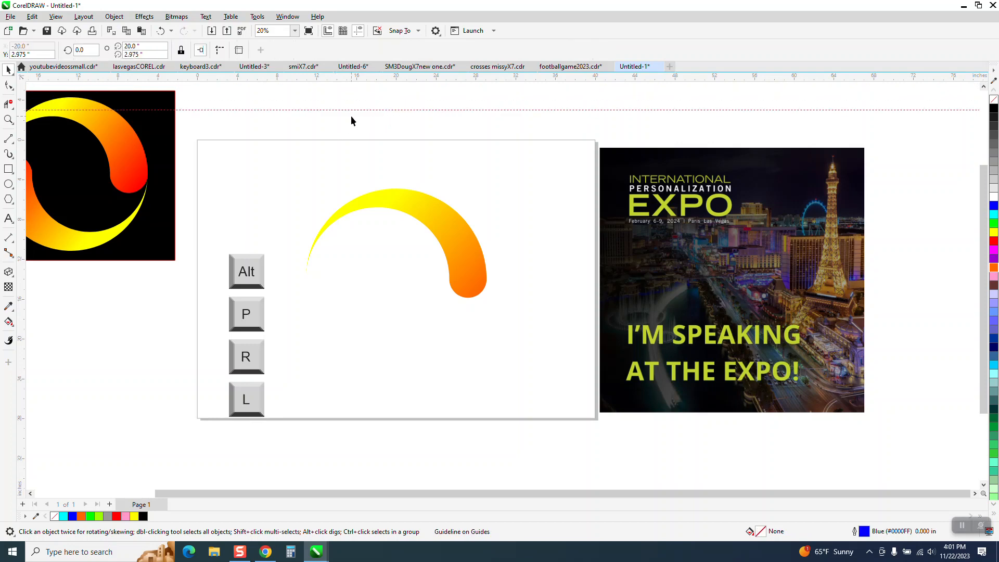
{"action": "key", "text": "p"}
{"action": "left_click_drag", "start_coordinate": [21, 229], "coordinate": [373, 247]}
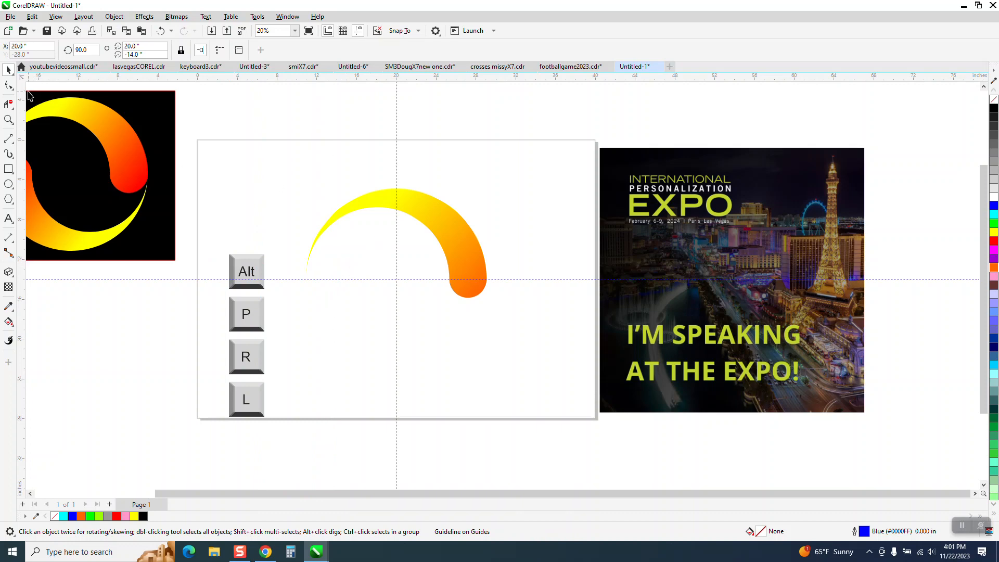
Move the crescent's rotation centre to the guideline intersection and rotate a duplicate 180 degrees around it
{"action": "left_click", "coordinate": [473, 249]}
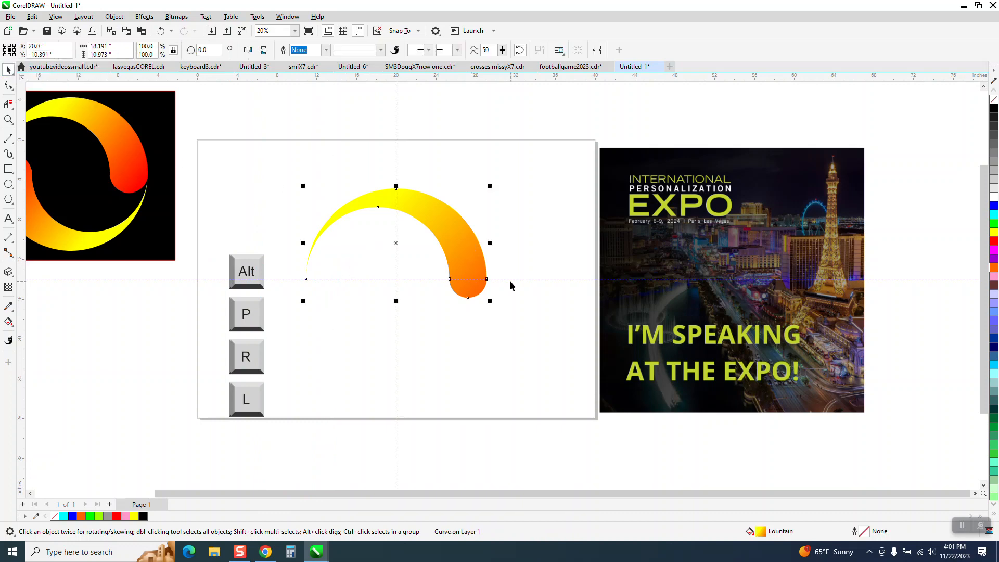
{"action": "left_click", "coordinate": [483, 264]}
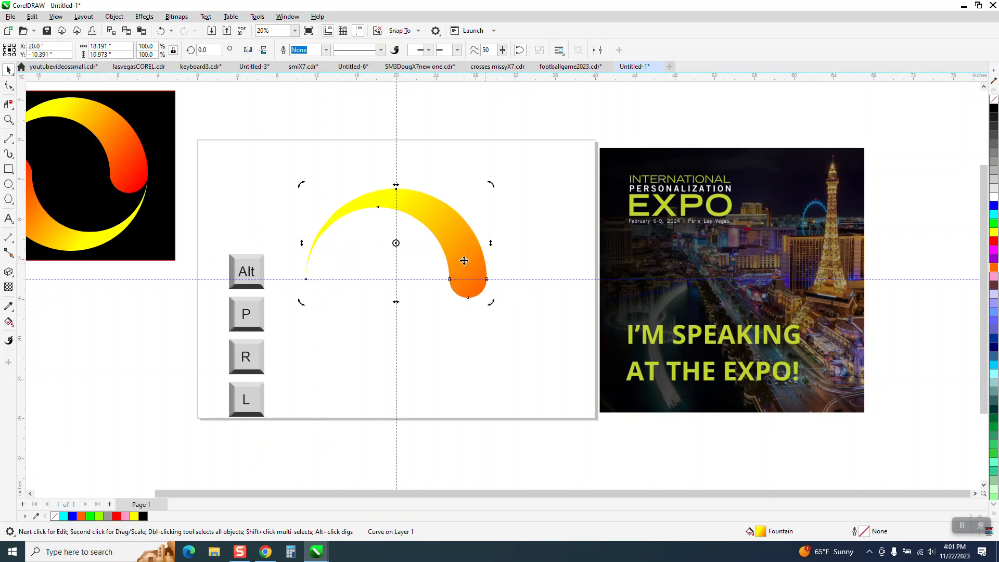
{"action": "left_click_drag", "start_coordinate": [397, 276], "coordinate": [396, 279]}
{"action": "double_click", "coordinate": [445, 233]}
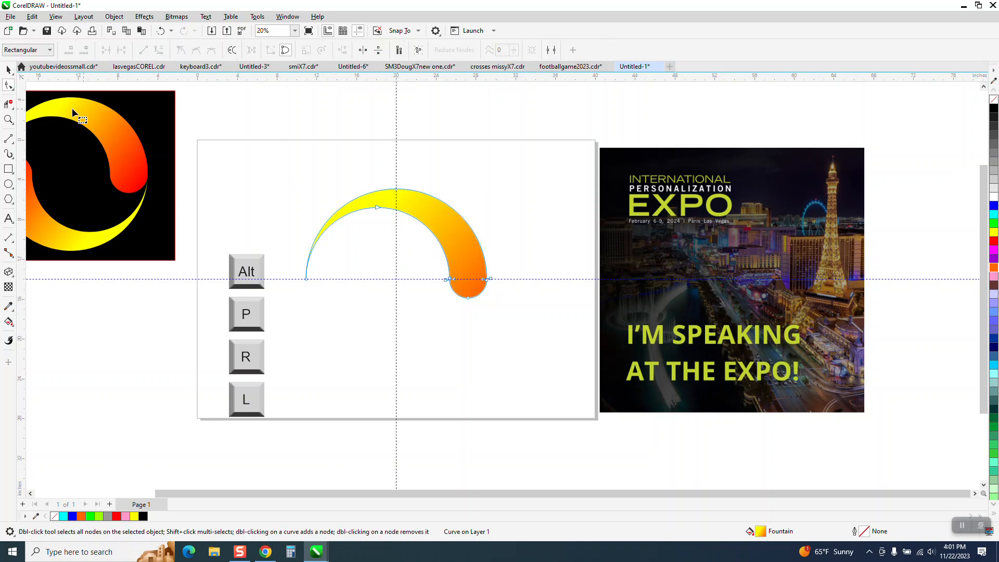
{"action": "left_click", "coordinate": [8, 69]}
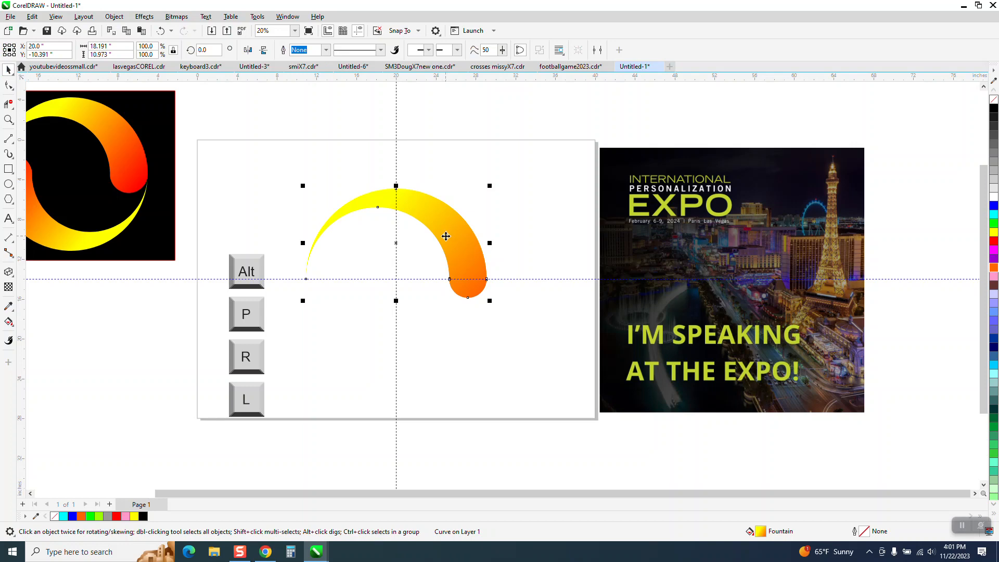
{"action": "left_click", "coordinate": [396, 243]}
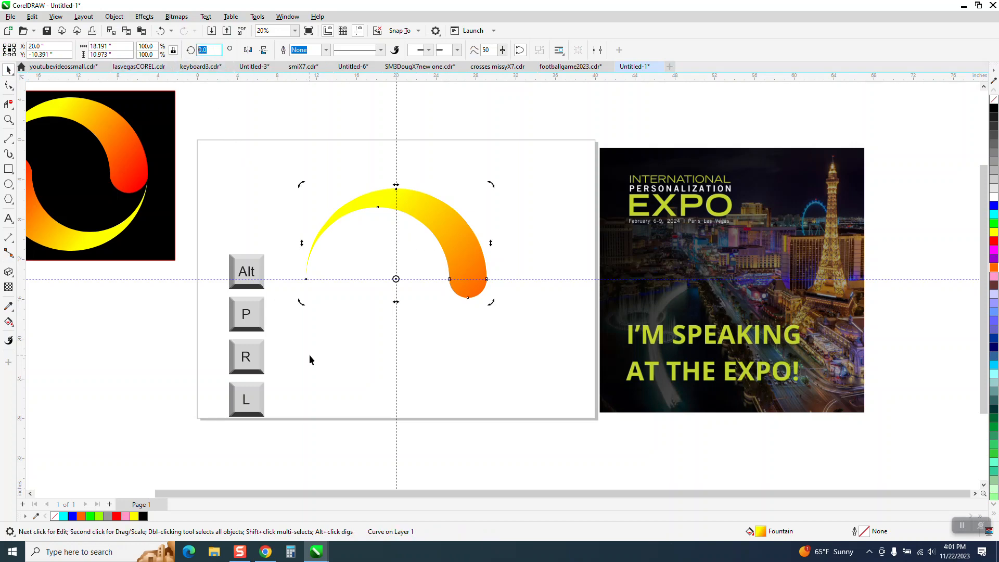
{"action": "key", "text": "Return"}
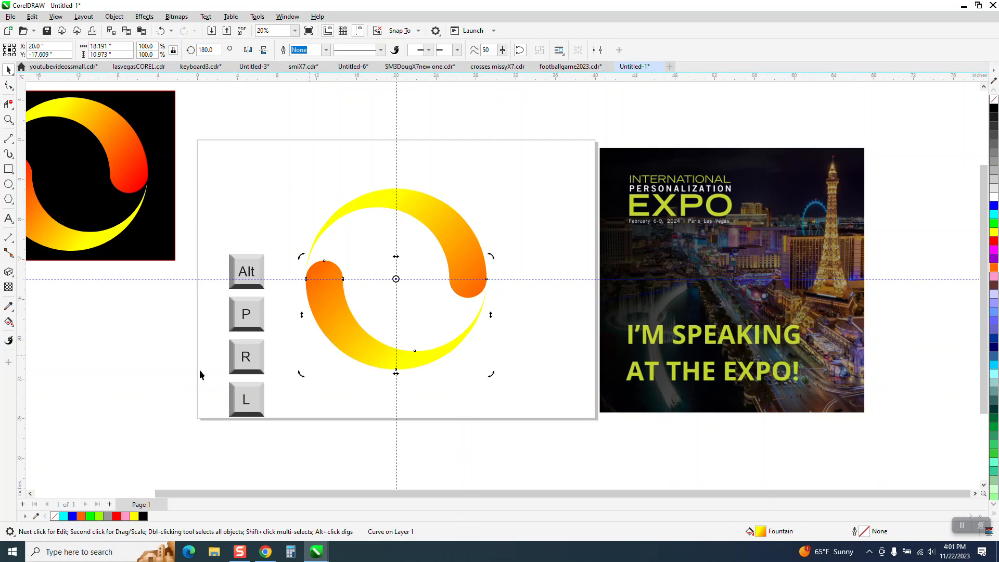
Draw a rectangle about 24.8 by 24.5 inches around both crescents and fill it with black
{"action": "left_click_drag", "start_coordinate": [168, 219], "coordinate": [7, 244]}
{"action": "left_click", "coordinate": [9, 170]}
{"action": "left_click_drag", "start_coordinate": [287, 170], "coordinate": [534, 414]}
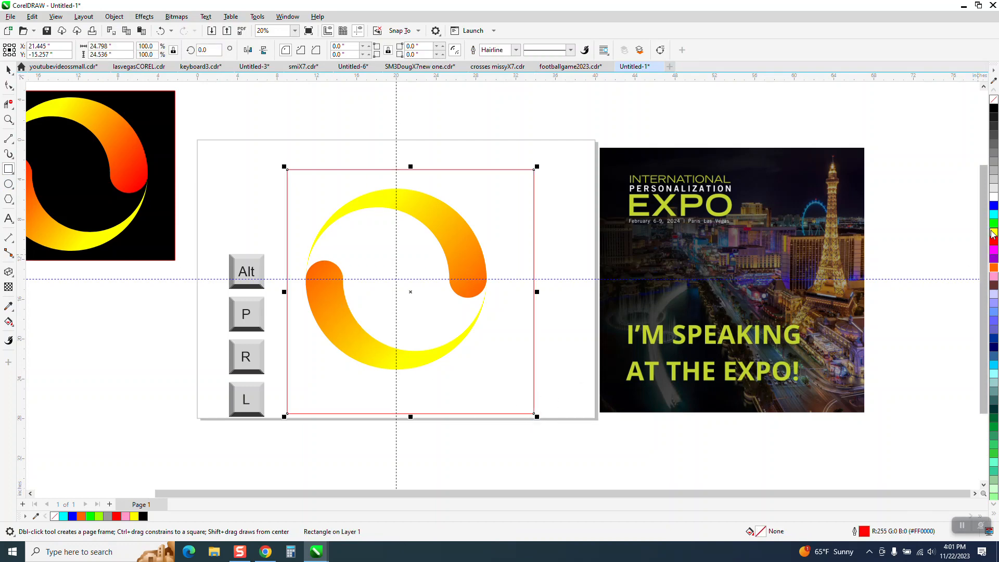
{"action": "left_click", "coordinate": [994, 110]}
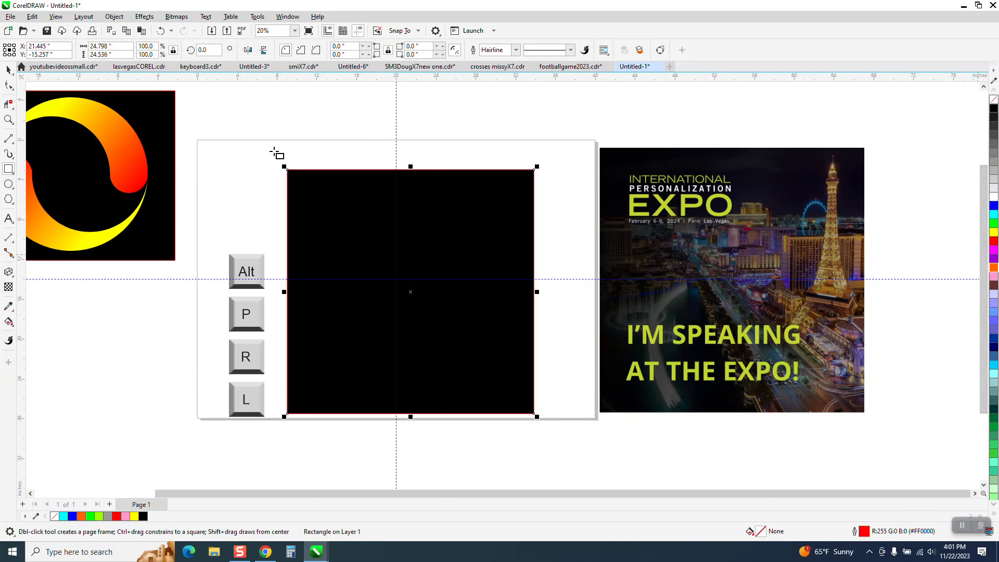
Send the black rectangle behind the two crescents and hide the guidelines
{"action": "left_click", "coordinate": [113, 16]}
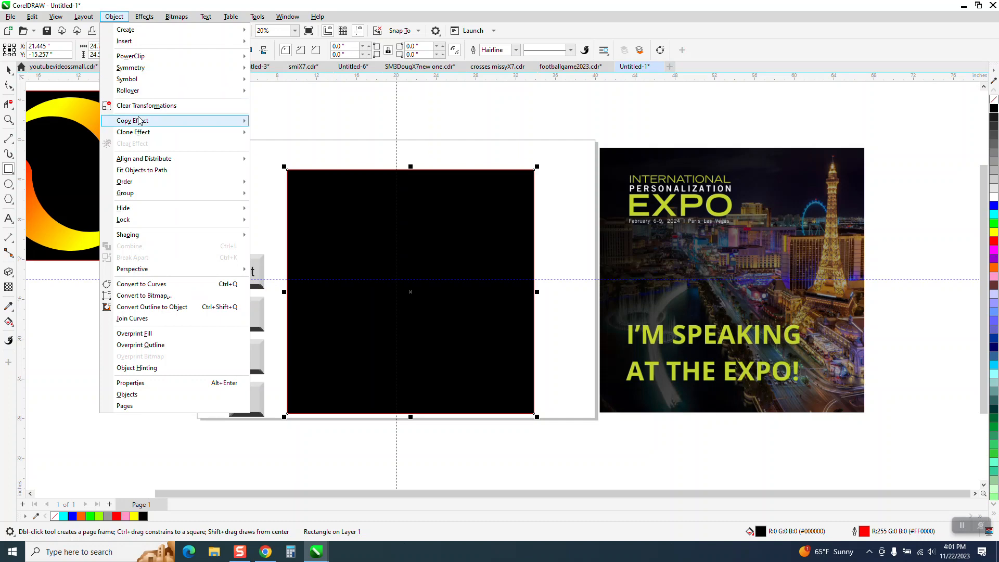
{"action": "mouse_move", "coordinate": [186, 183]}
{"action": "left_click", "coordinate": [287, 194]}
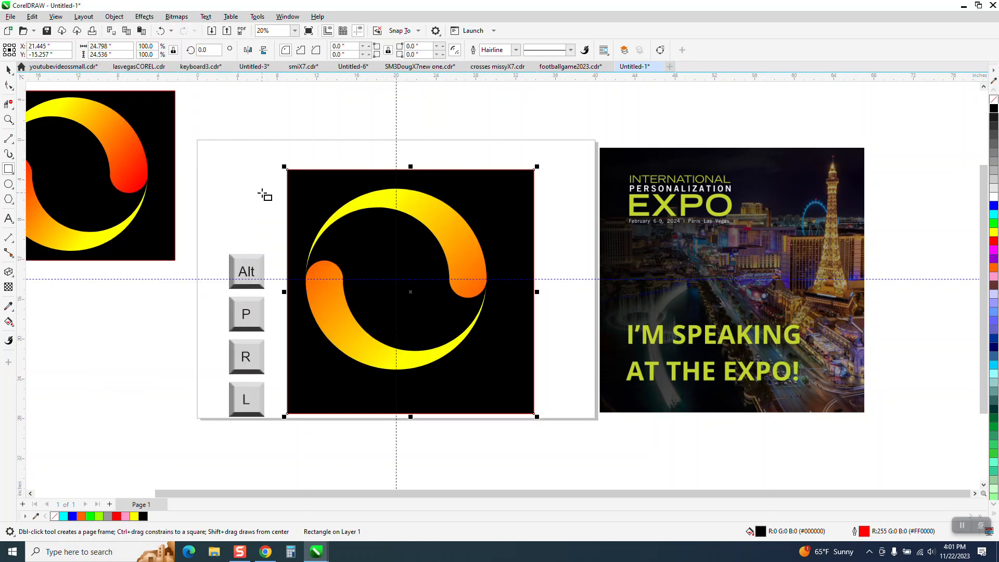
{"action": "left_click", "coordinate": [360, 31]}
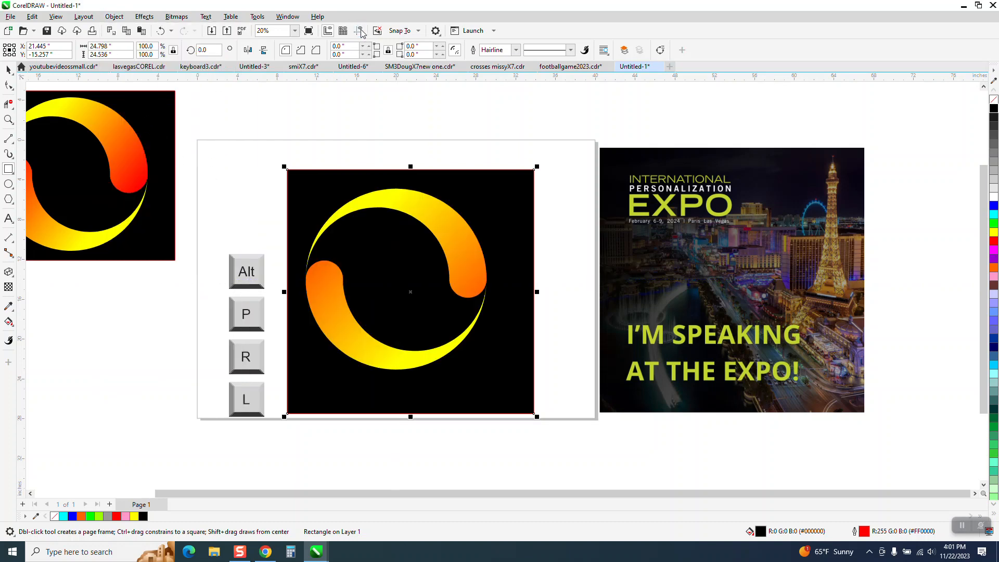
Move the black rectangle up and to the left so the swirl sits roughly centred on it
{"action": "key", "text": "space"}
{"action": "left_click_drag", "start_coordinate": [504, 196], "coordinate": [490, 181]}
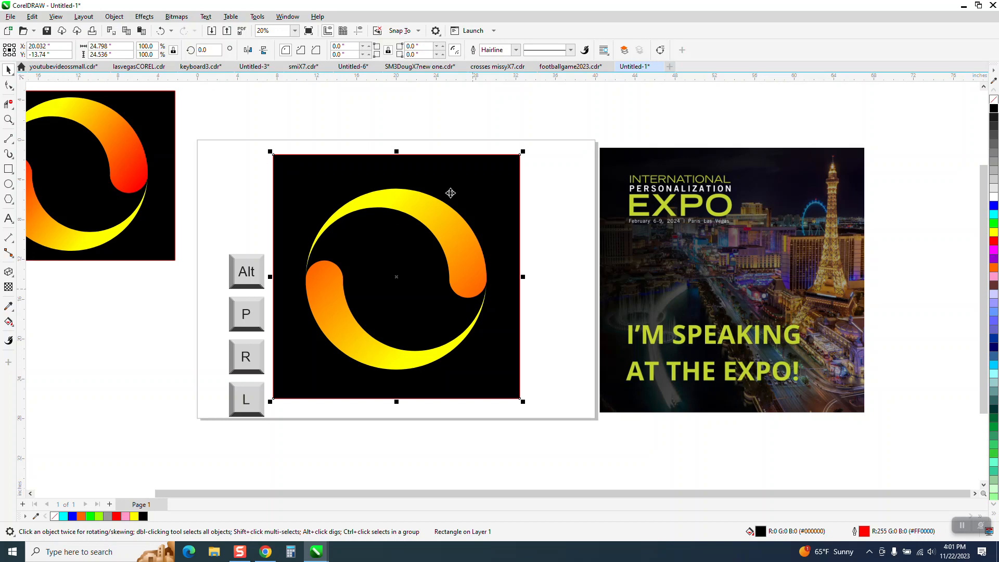
{"action": "left_click", "coordinate": [538, 299]}
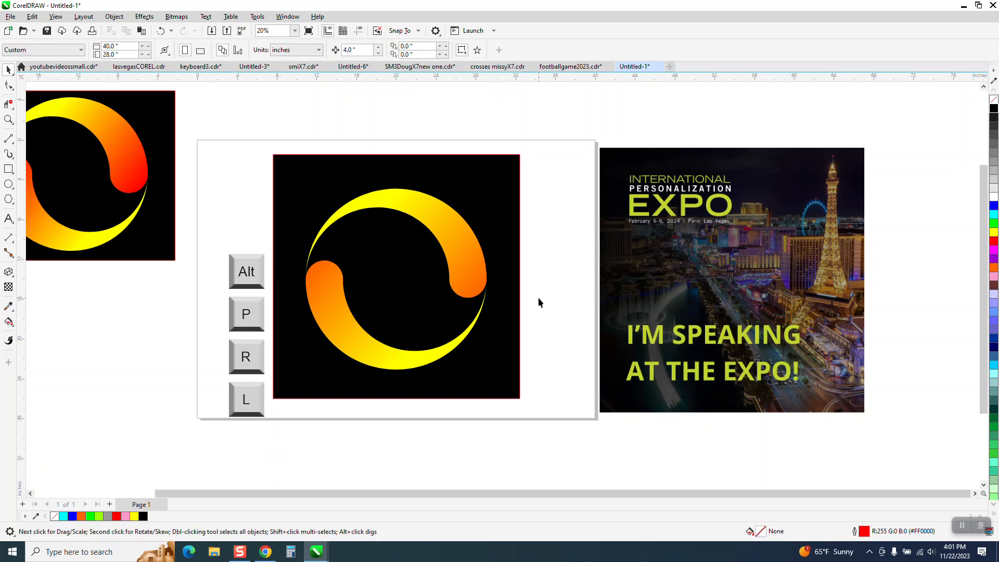
Zoom in on the expo announcement image beside the page
{"action": "left_click", "coordinate": [8, 120]}
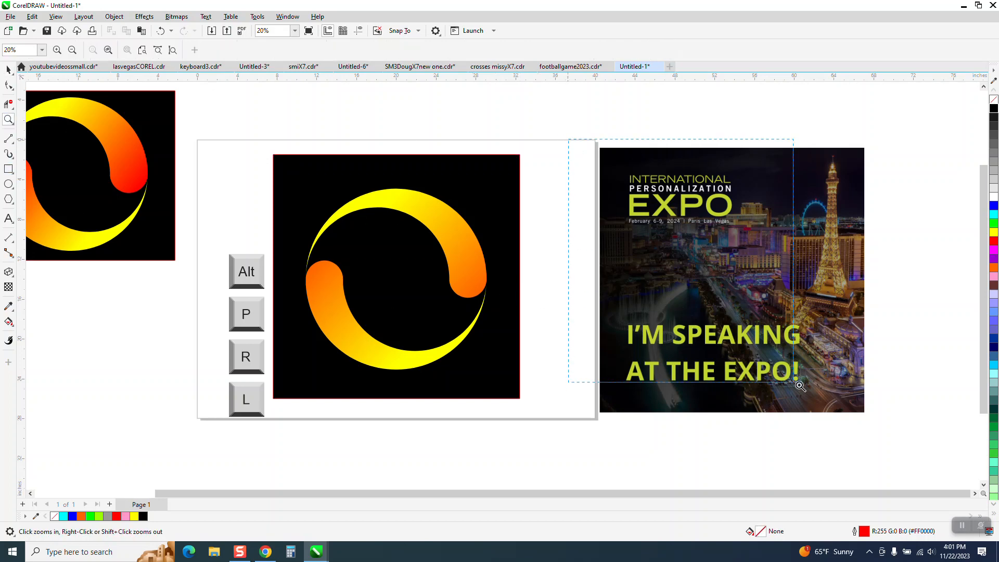